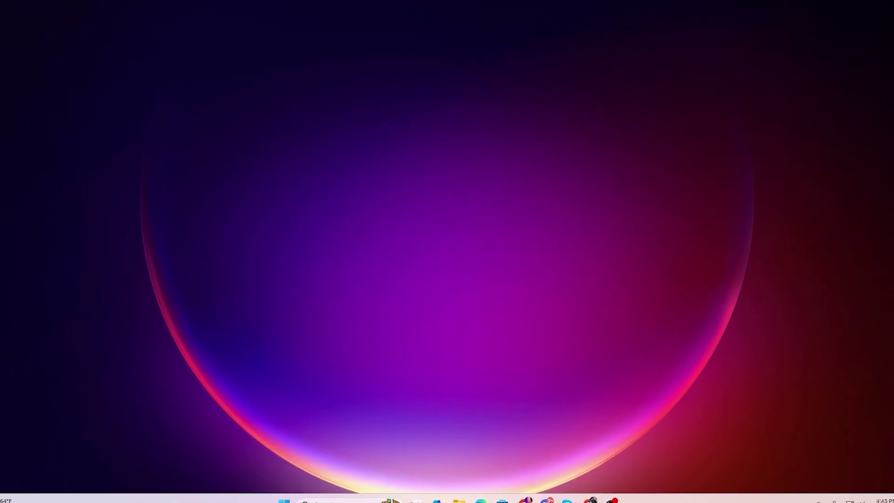
# Step: Find and open Disk Cleanup, and have it scan the C: drive
pyautogui.click(322, 499)
pyautogui.write('disk')
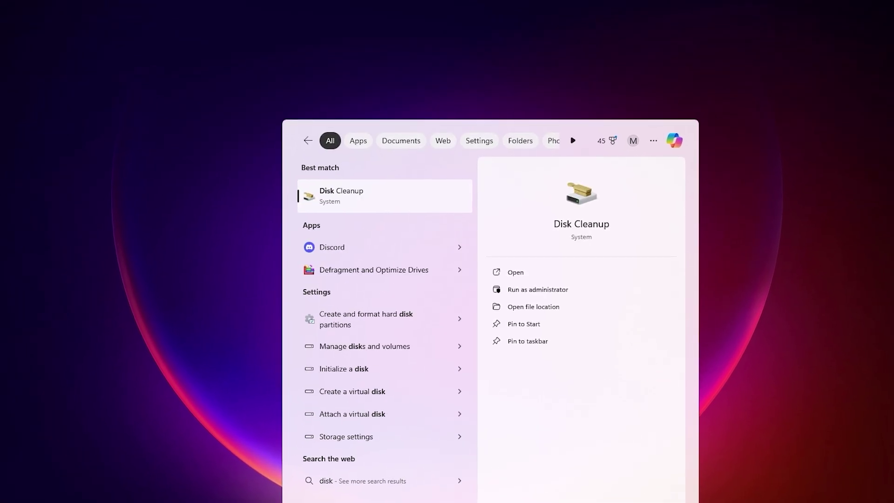
pyautogui.click(339, 185)
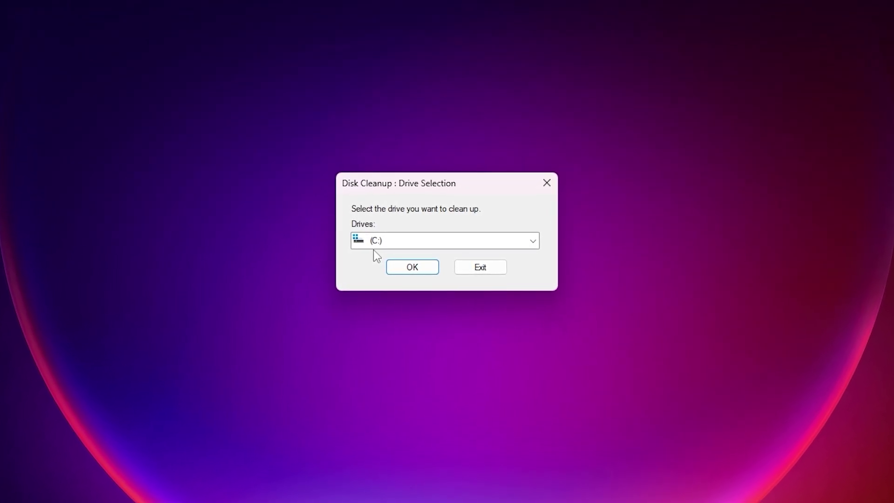
pyautogui.click(403, 268)
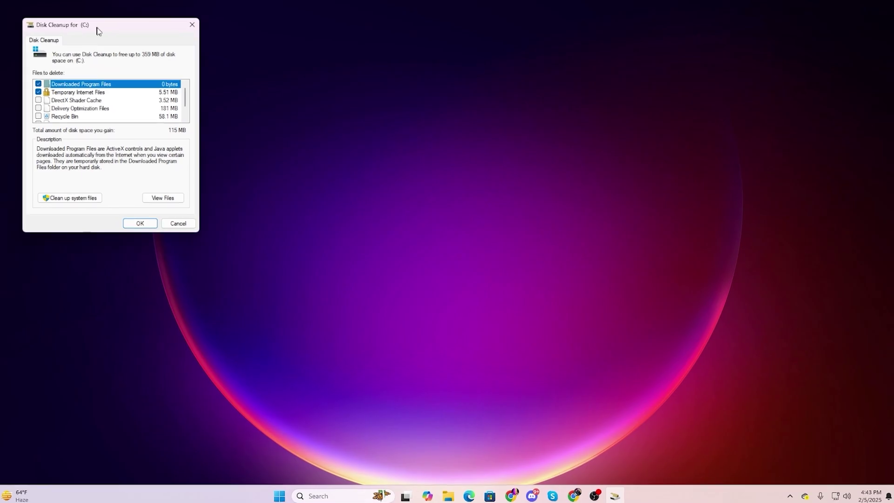
# Step: Add DirectX Shader Cache to the files to delete on C: and permanently delete the selected files
pyautogui.moveTo(96, 28); pyautogui.dragTo(463, 124)
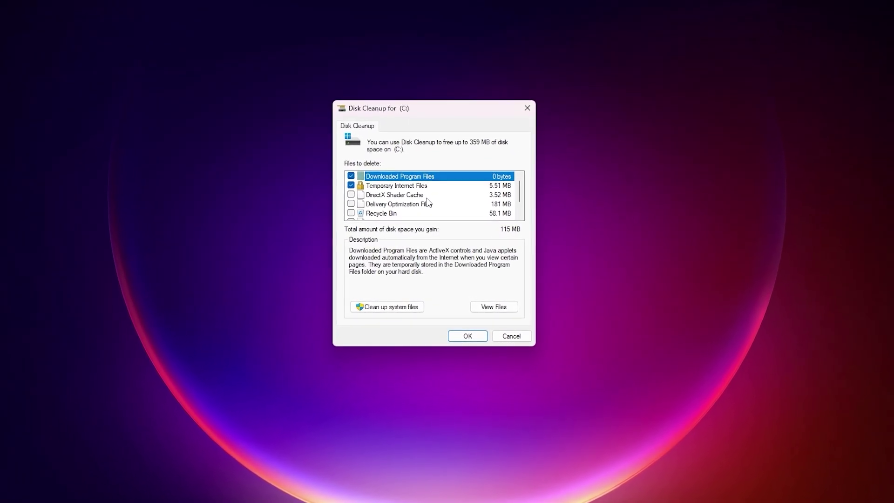
pyautogui.click(342, 189)
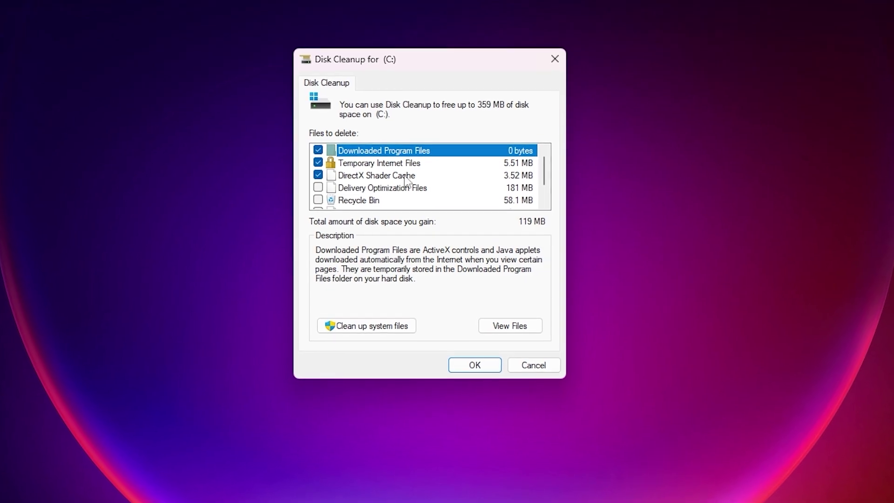
pyautogui.click(476, 368)
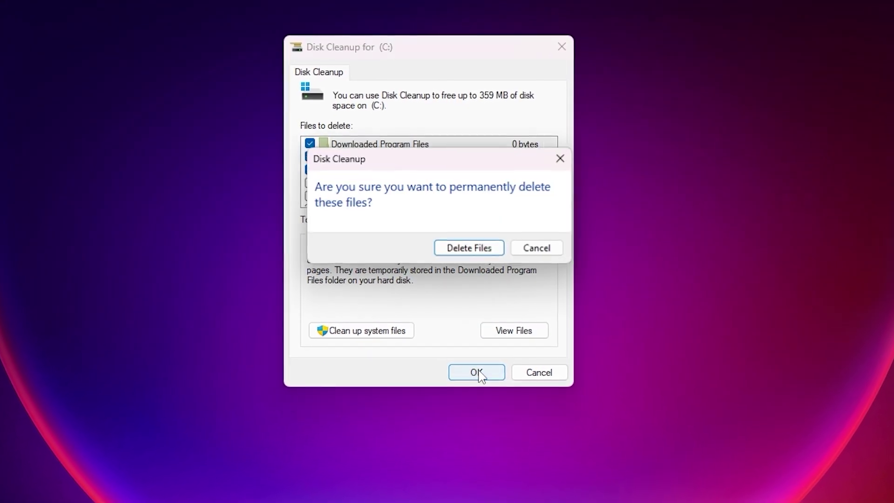
pyautogui.click(466, 249)
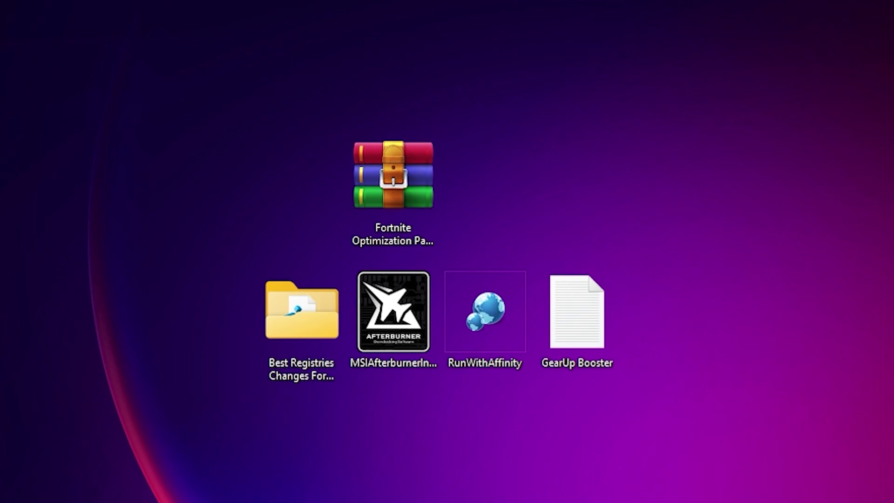
# Step: Examine the Fortnite optimization files on the desktop: the registry folder, MSI Afterburner installer, RunWithAffinity and GearUp Booster
pyautogui.moveTo(185, 105); pyautogui.dragTo(737, 462)
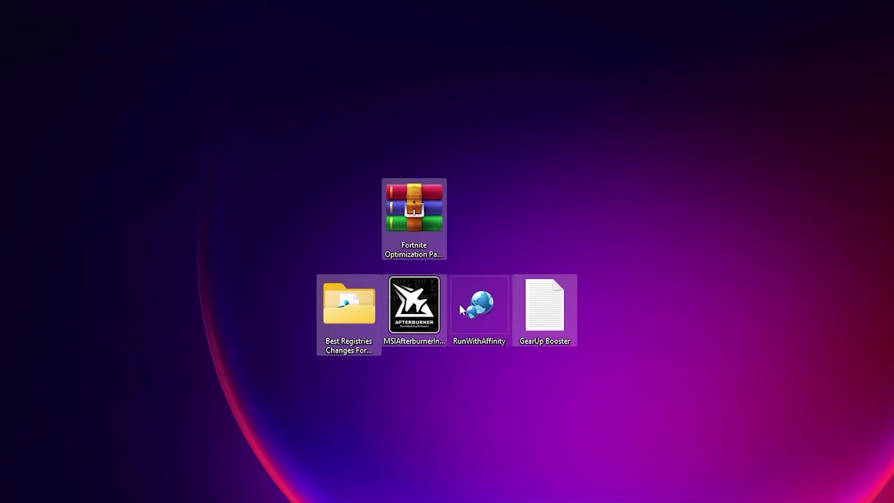
pyautogui.moveTo(215, 273); pyautogui.dragTo(605, 373)
pyautogui.click(492, 409)
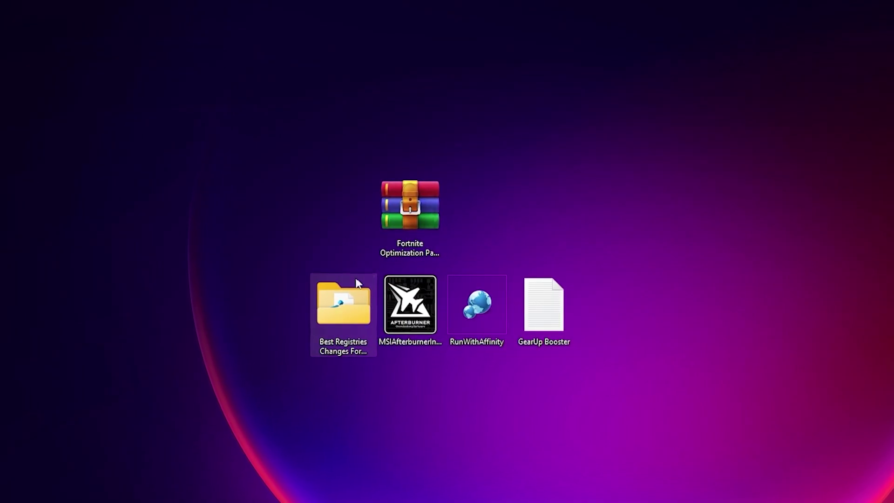
pyautogui.moveTo(343, 315)
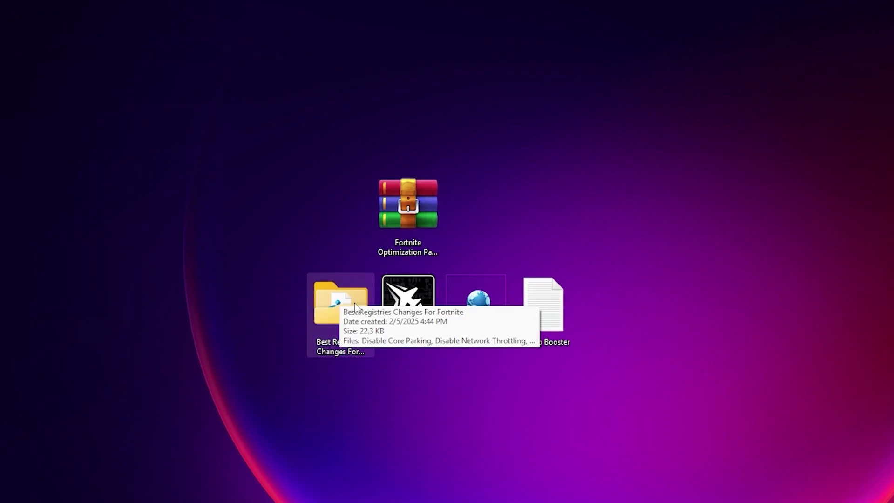
pyautogui.moveTo(410, 302)
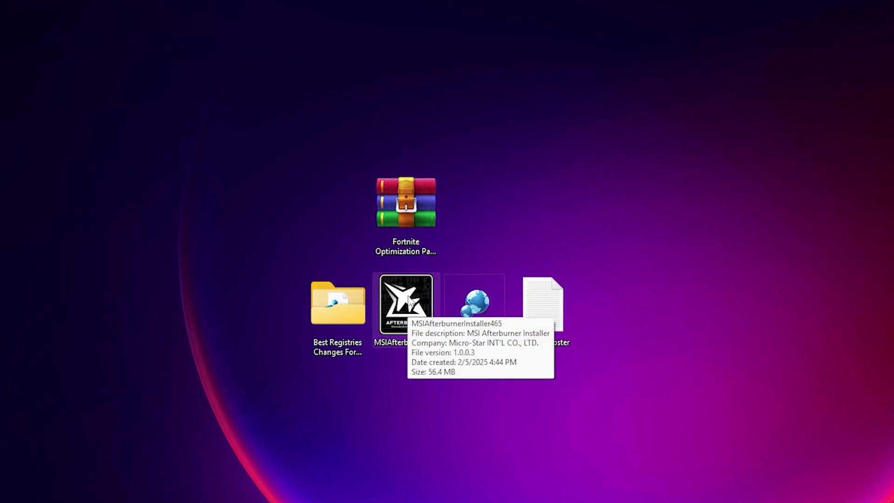
pyautogui.moveTo(485, 318)
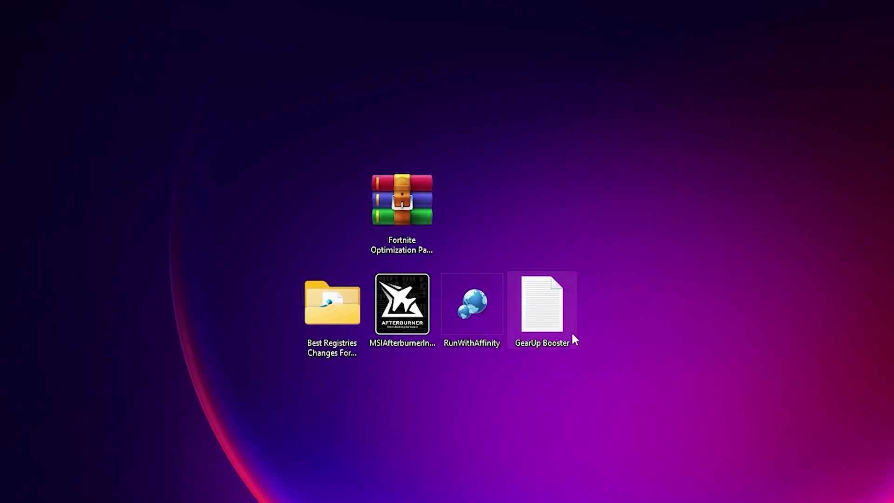
pyautogui.moveTo(573, 311)
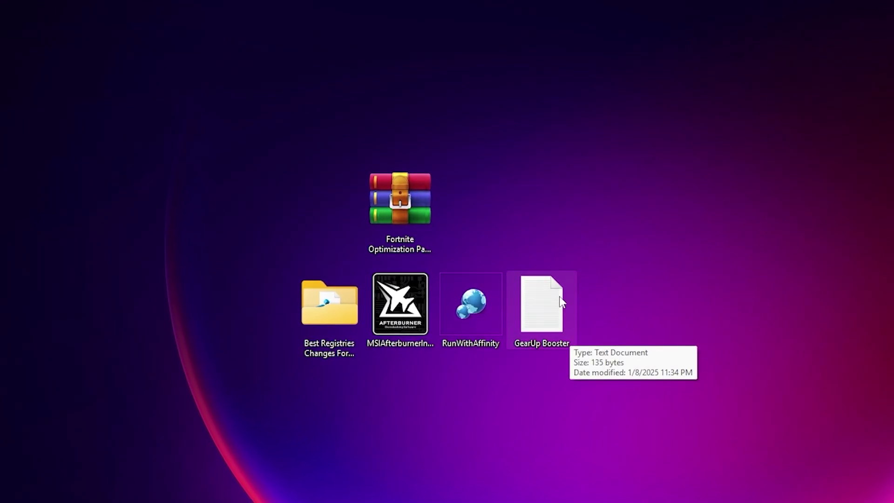
pyautogui.moveTo(343, 306)
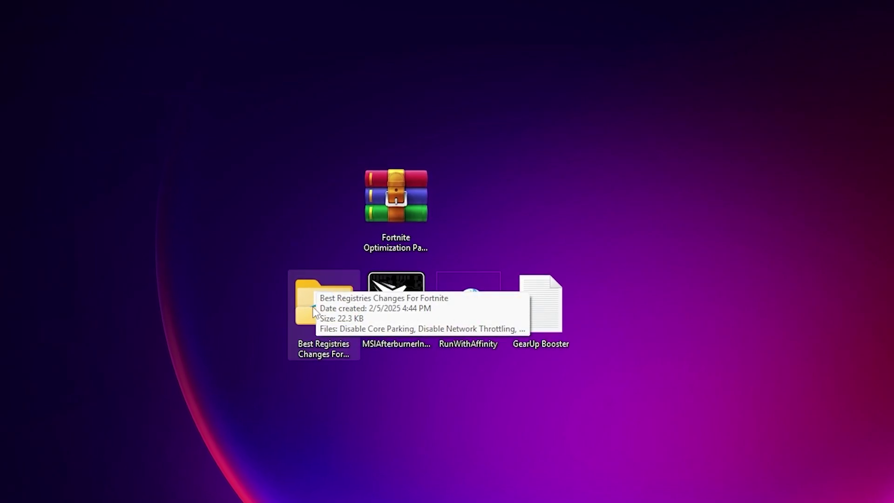
# Step: Open the Best Registries Changes For Fortnite folder and look over its registry files
pyautogui.doubleClick(320, 309)
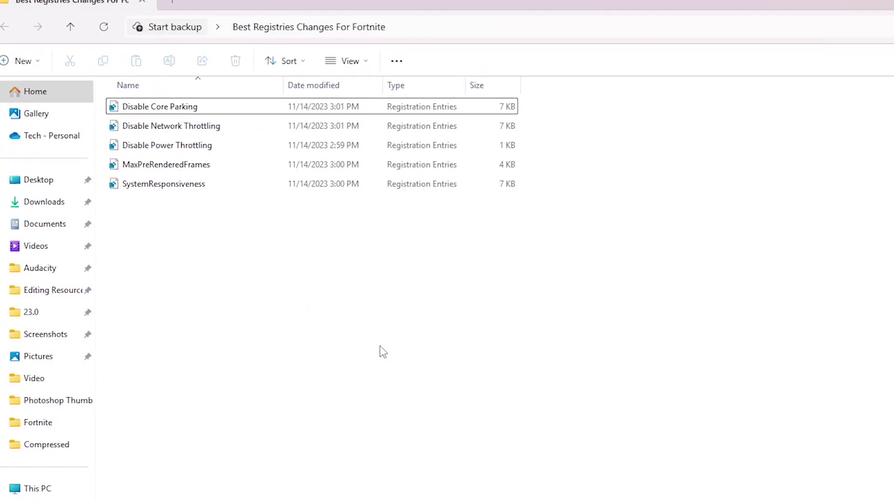
pyautogui.click(144, 110)
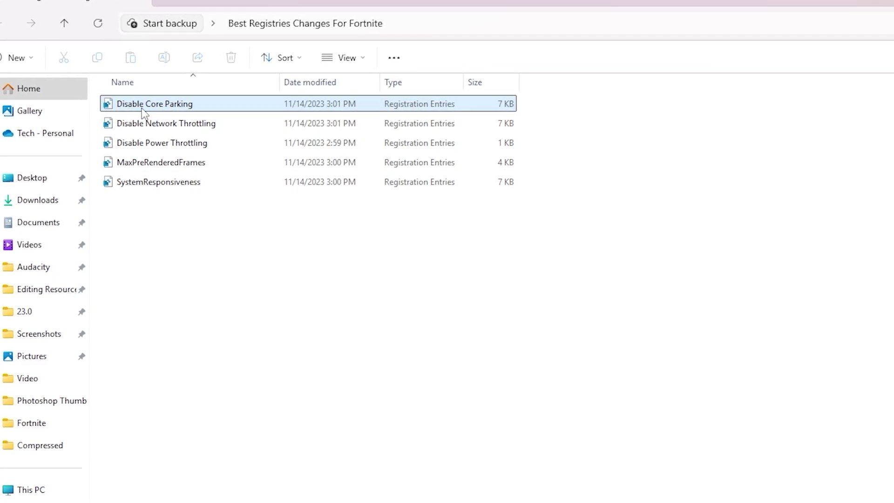
pyautogui.keyDown('ctrl'); pyautogui.click(202, 107); pyautogui.keyUp('ctrl')
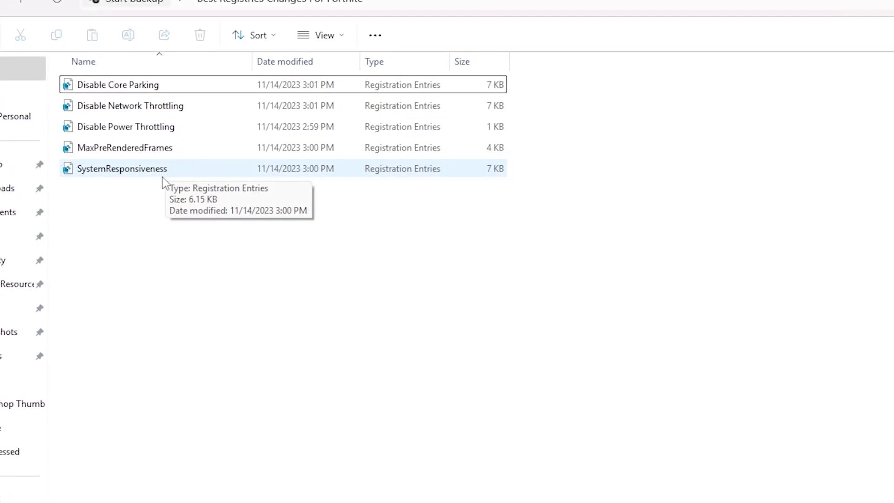
pyautogui.moveTo(150, 220); pyautogui.dragTo(94, 89)
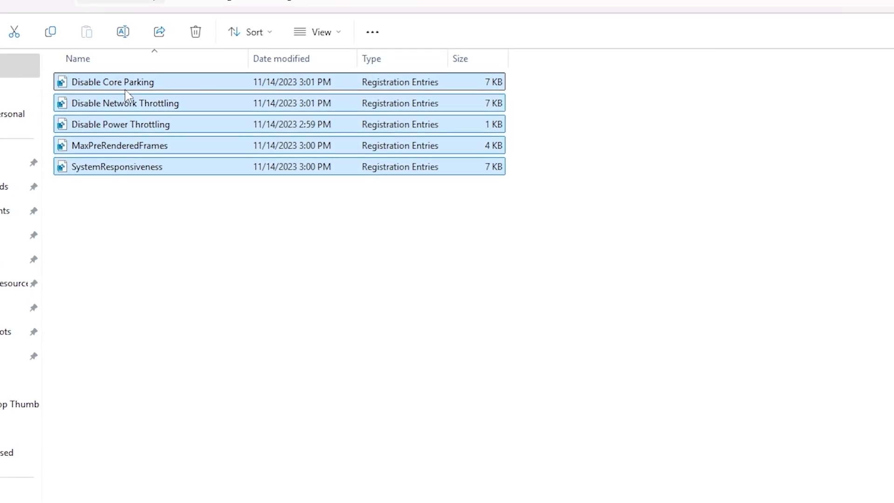
pyautogui.click(161, 247)
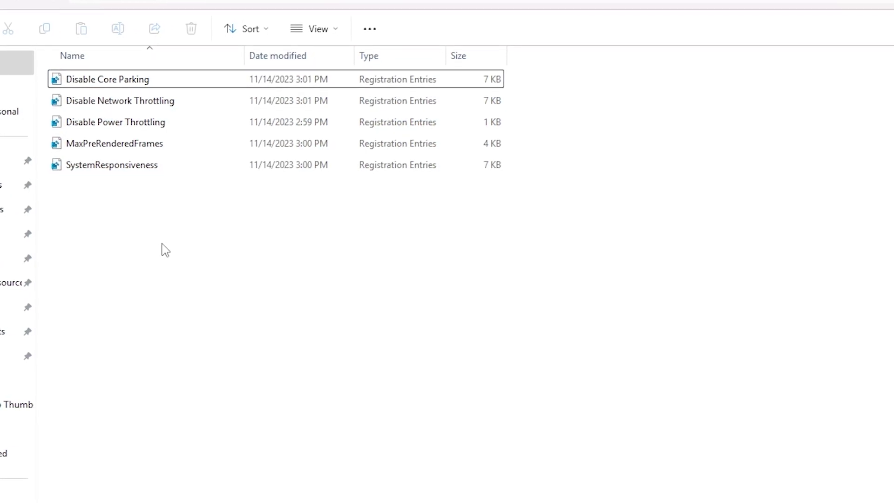
# Step: Merge the Disable Core Parking file into the Windows registry and accept the confirmations
pyautogui.doubleClick(81, 78)
pyautogui.click(566, 499)
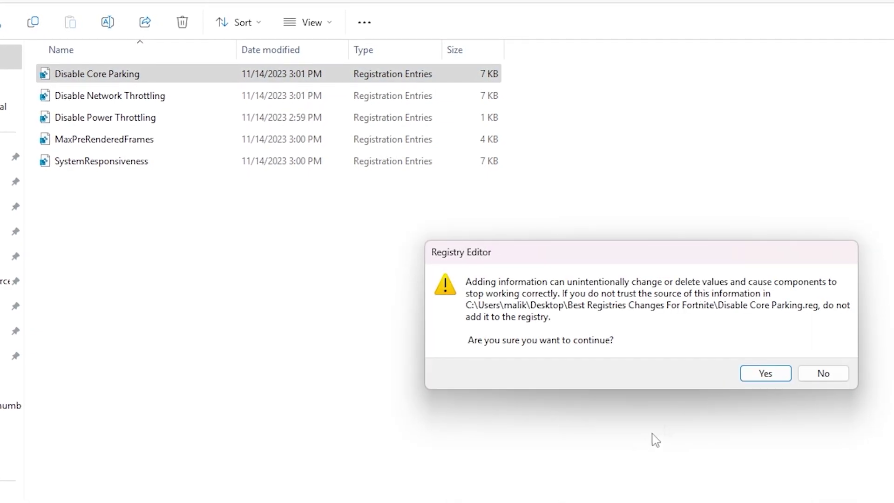
pyautogui.click(746, 377)
pyautogui.click(811, 356)
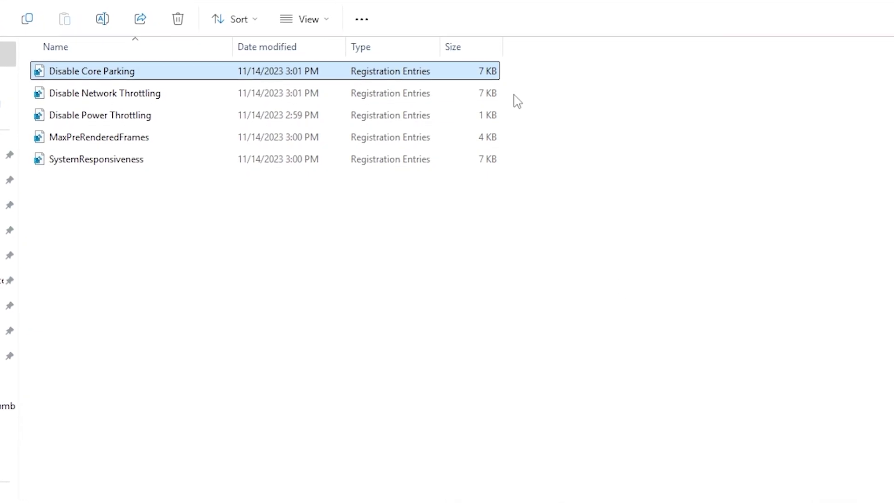
pyautogui.moveTo(538, 63); pyautogui.dragTo(298, 173)
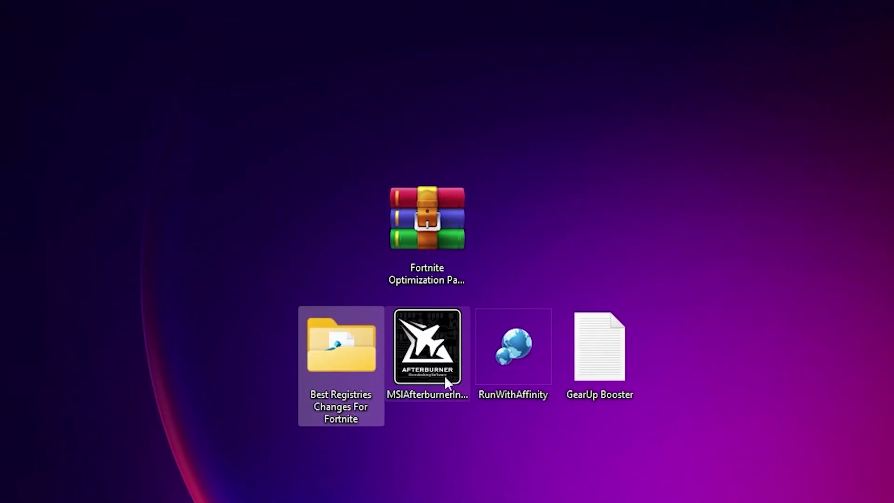
# Step: Launch the MSI Afterburner setup from the desktop installer with Norton 360 for Gamer excluded, allowing it to change the device
pyautogui.doubleClick(431, 343)
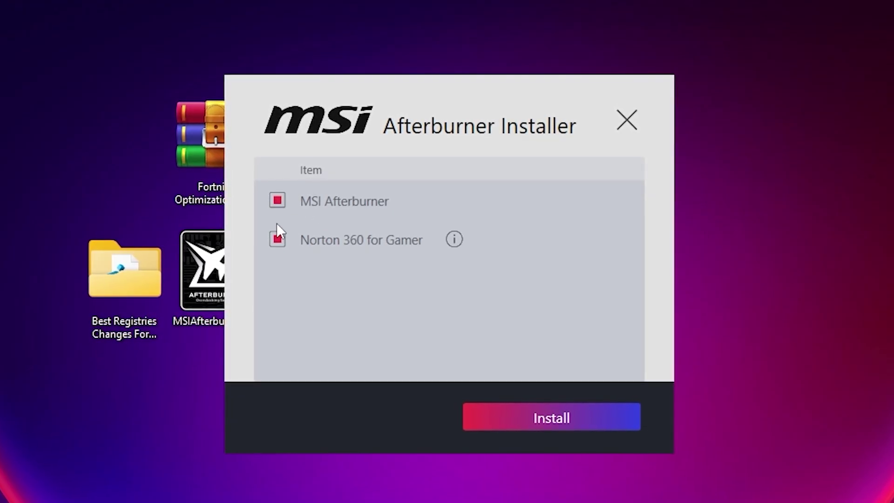
pyautogui.click(278, 241)
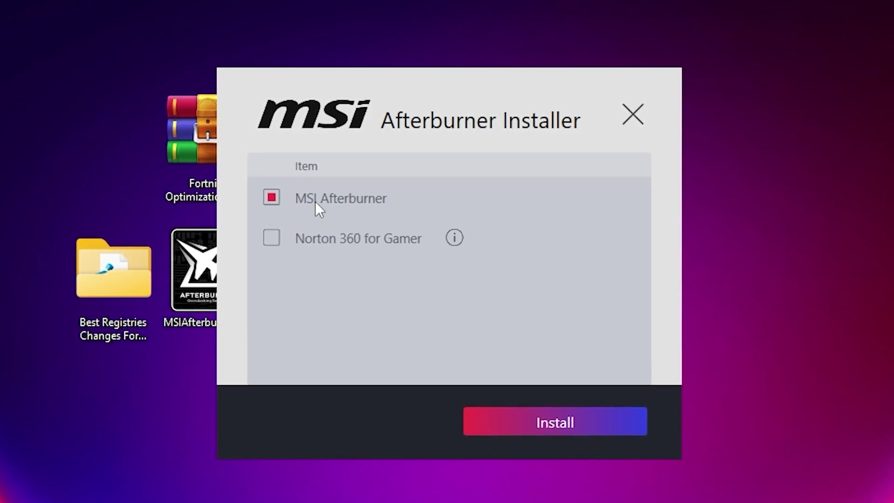
pyautogui.click(537, 428)
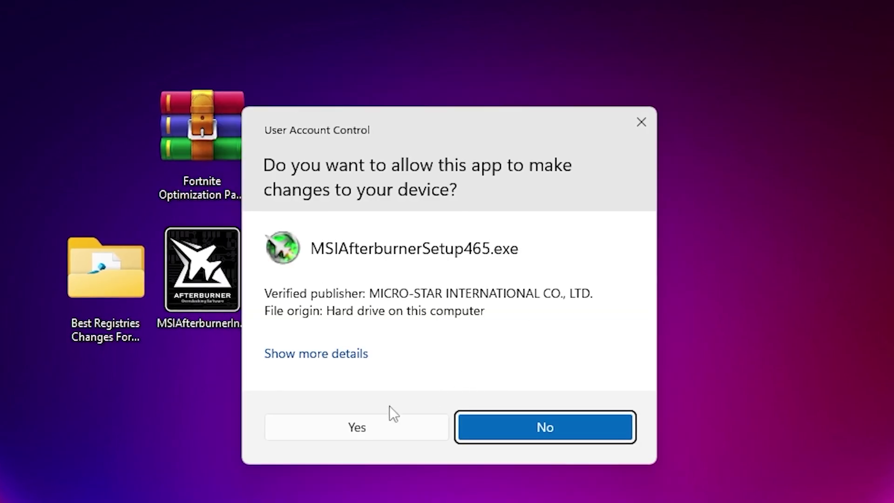
pyautogui.click(355, 424)
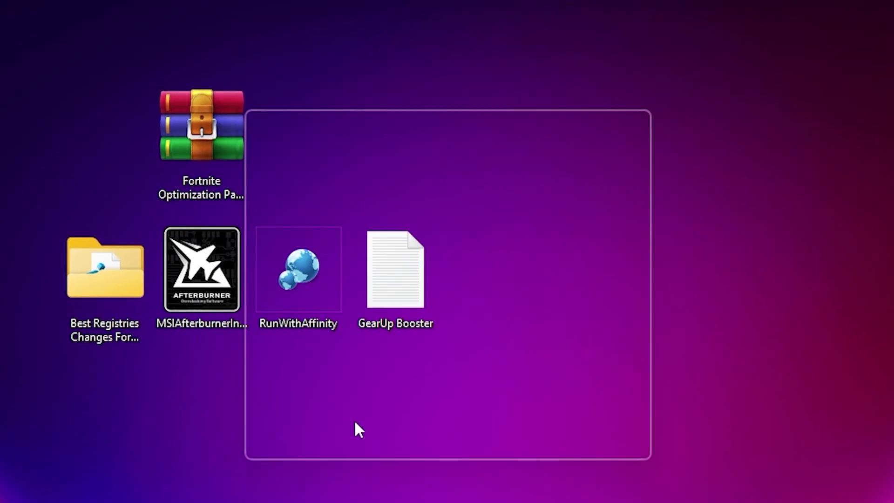
pyautogui.click(454, 317)
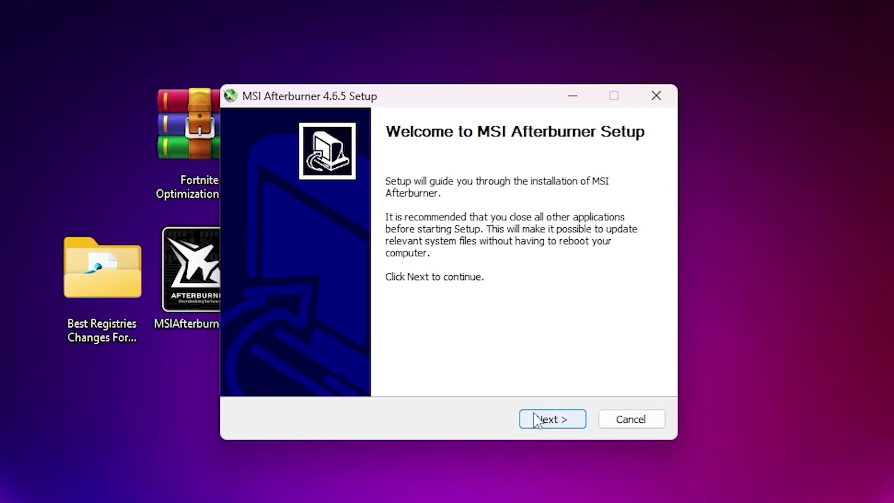
# Step: Accept the MSI Afterburner license and start the installation with RivaTuner Statistics Server included and the default settings
pyautogui.click(549, 419)
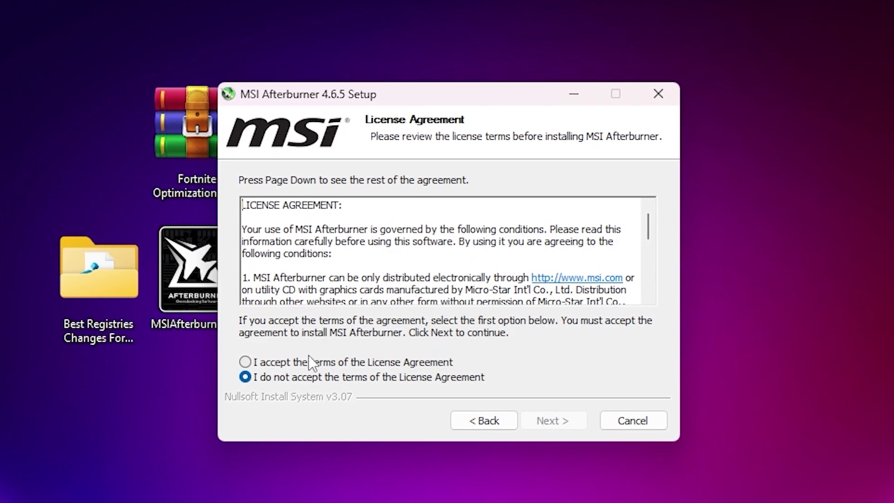
pyautogui.click(309, 361)
pyautogui.click(553, 421)
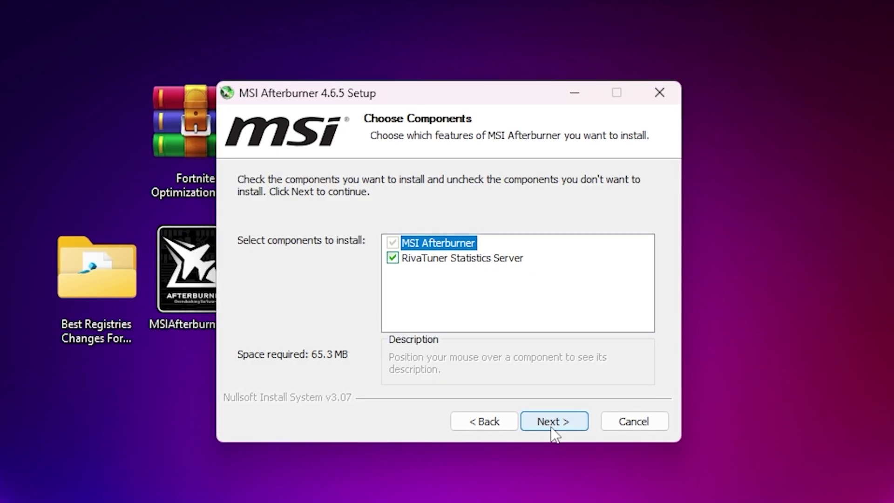
pyautogui.click(554, 421)
pyautogui.click(555, 423)
pyautogui.click(566, 422)
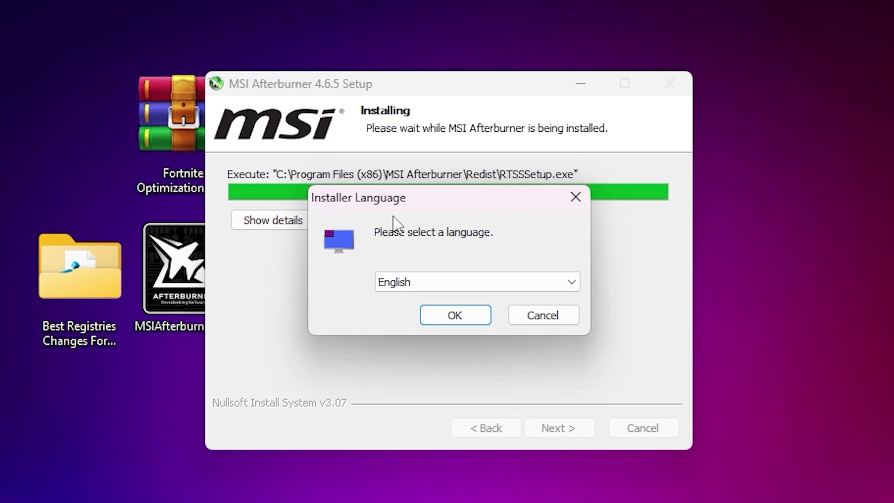
# Step: Install RivaTuner Statistics Server in English with the license accepted and default Start Menu folder, and finish without showing the readme
pyautogui.click(461, 316)
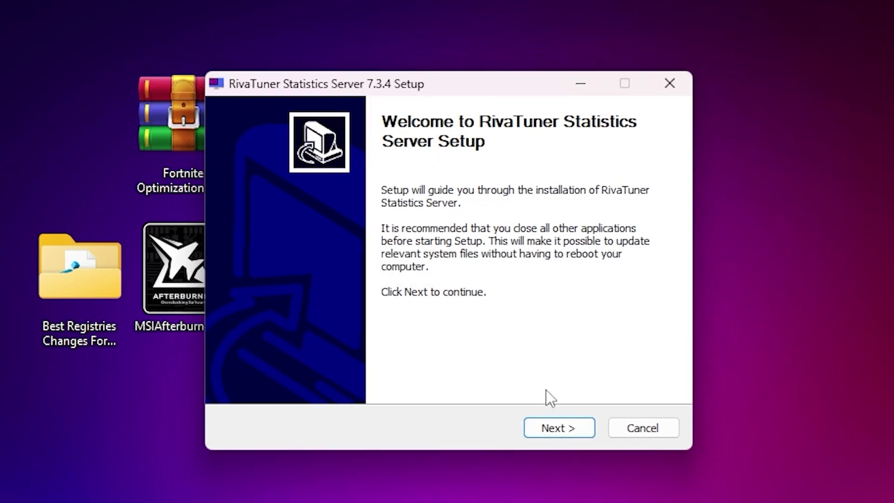
pyautogui.click(558, 431)
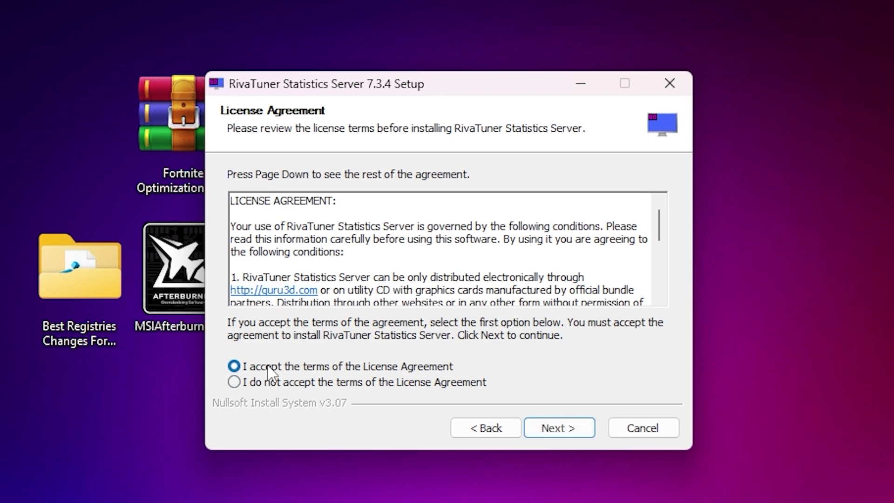
pyautogui.click(569, 425)
pyautogui.click(570, 429)
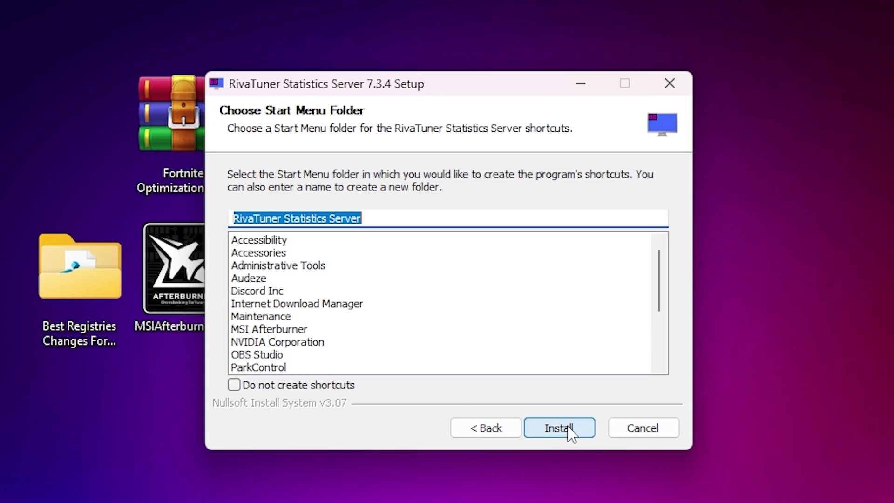
pyautogui.click(568, 427)
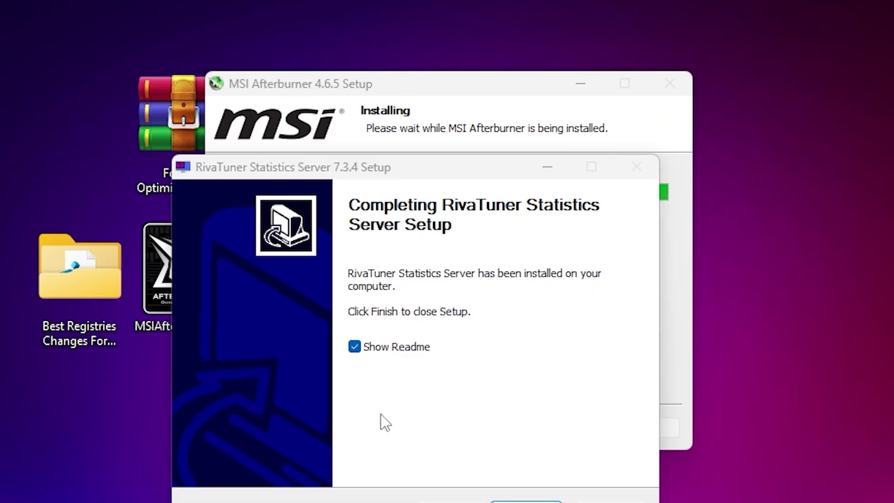
pyautogui.click(356, 350)
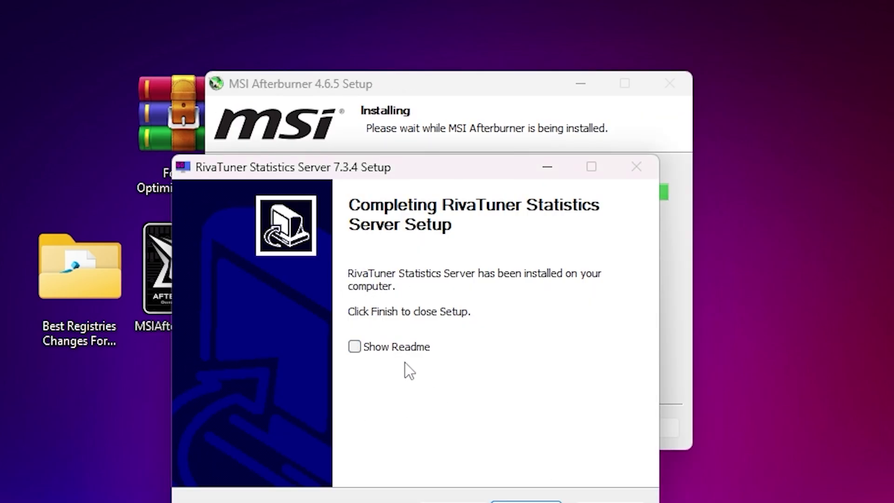
pyautogui.click(526, 502)
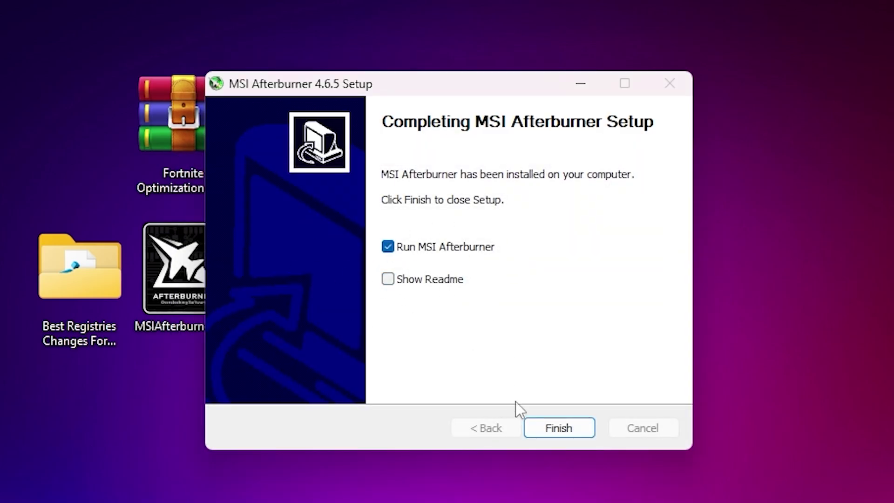
# Step: Finish the MSI Afterburner setup with the program set to run, and apply a power limit of 109% and temp limit of 90 °C
pyautogui.click(554, 428)
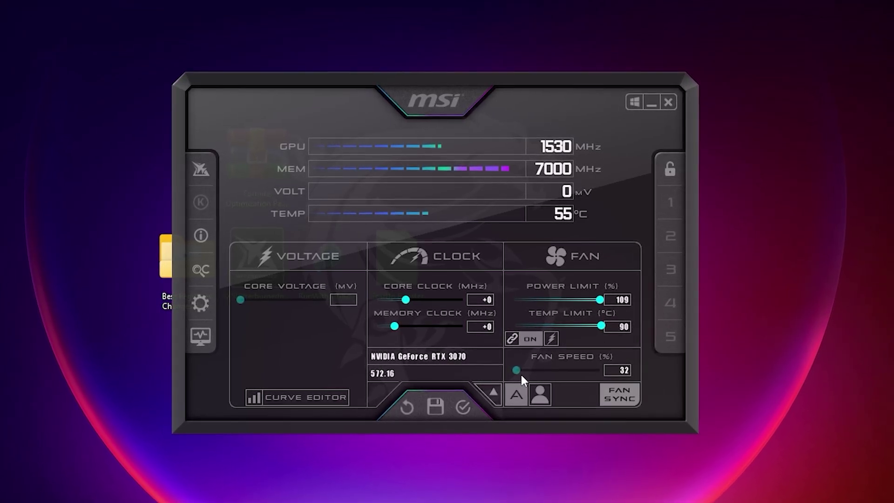
pyautogui.click(463, 409)
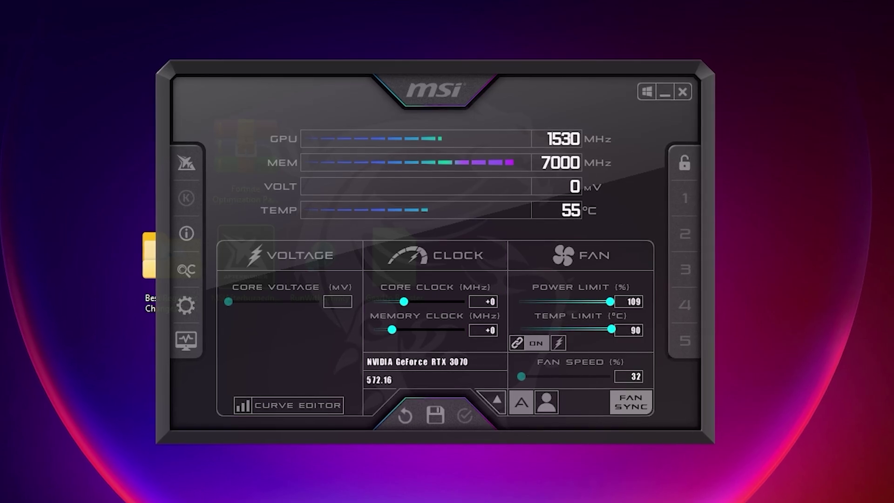
# Step: Search Windows for RivaTuner Statistics Server and launch it
pyautogui.press('super')
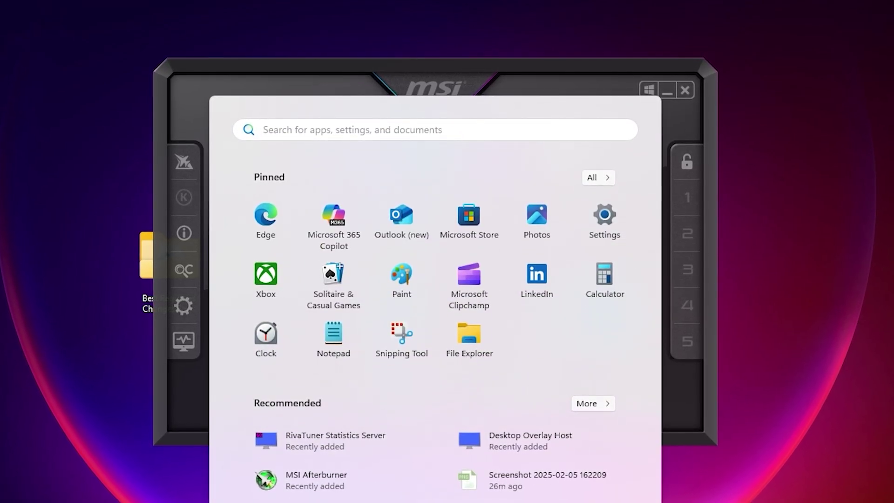
pyautogui.write('riva')
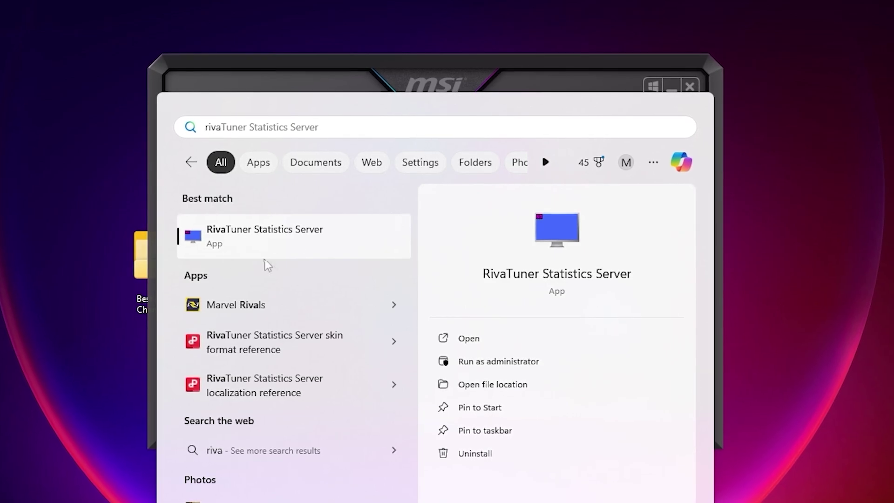
pyautogui.click(280, 240)
pyautogui.click(362, 379)
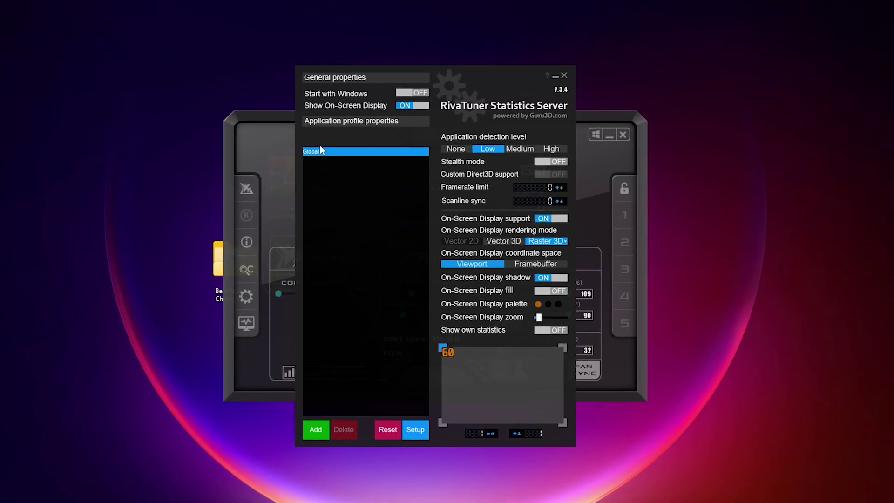
# Step: Add an application profile for FortniteClient-Win64-Shipping from C:\Program Files\Epic Games\Fortnite\FortniteGame\Binaries\Win64
pyautogui.click(317, 431)
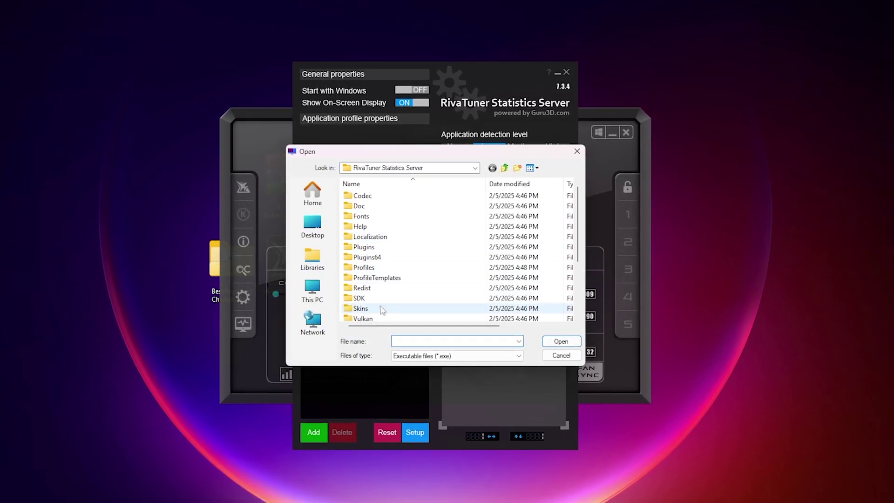
pyautogui.click(312, 289)
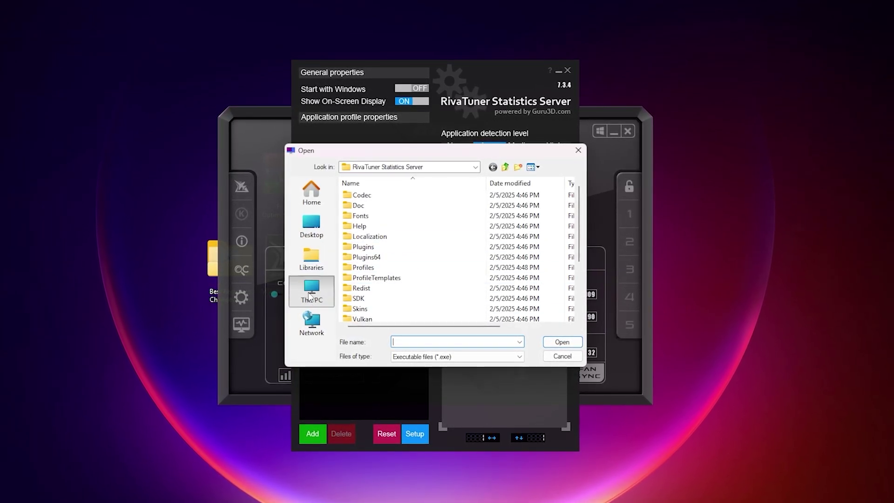
pyautogui.doubleClick(396, 205)
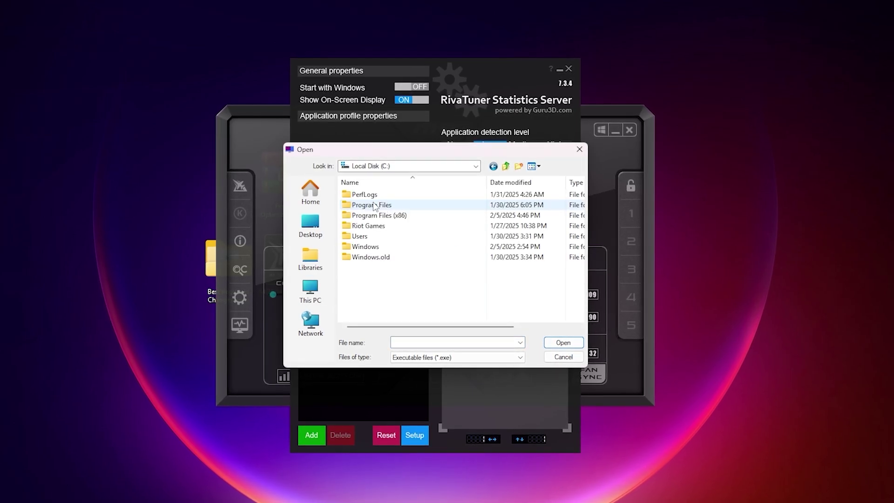
pyautogui.doubleClick(398, 205)
pyautogui.doubleClick(393, 224)
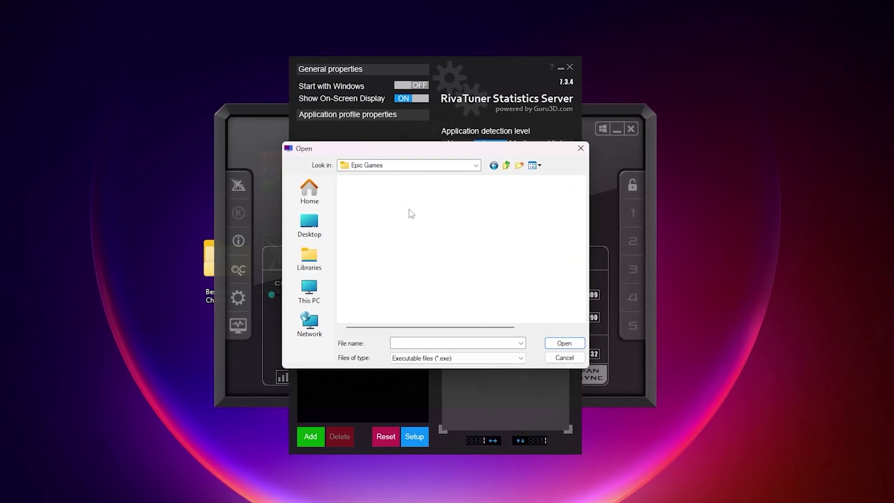
pyautogui.doubleClick(368, 194)
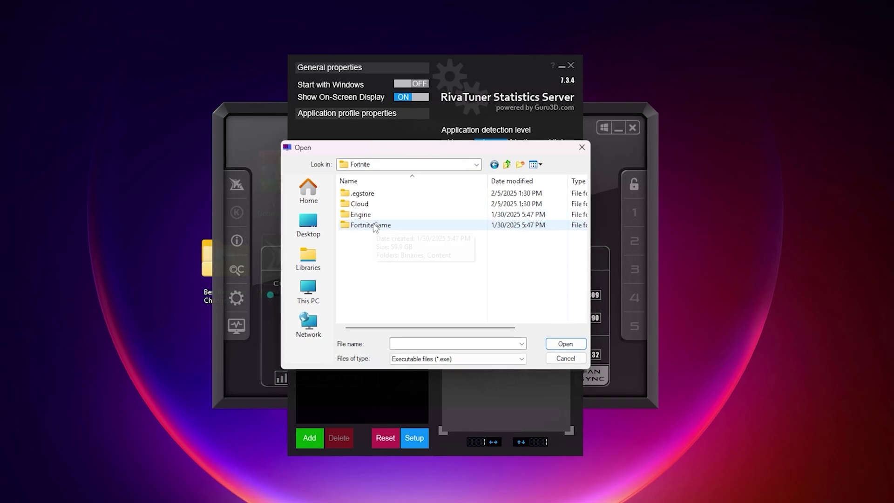
pyautogui.doubleClick(372, 226)
pyautogui.doubleClick(360, 192)
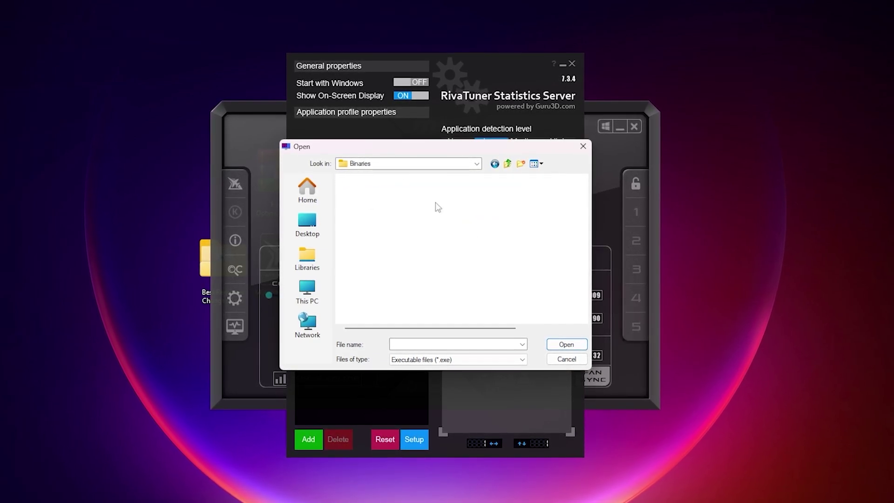
pyautogui.doubleClick(377, 206)
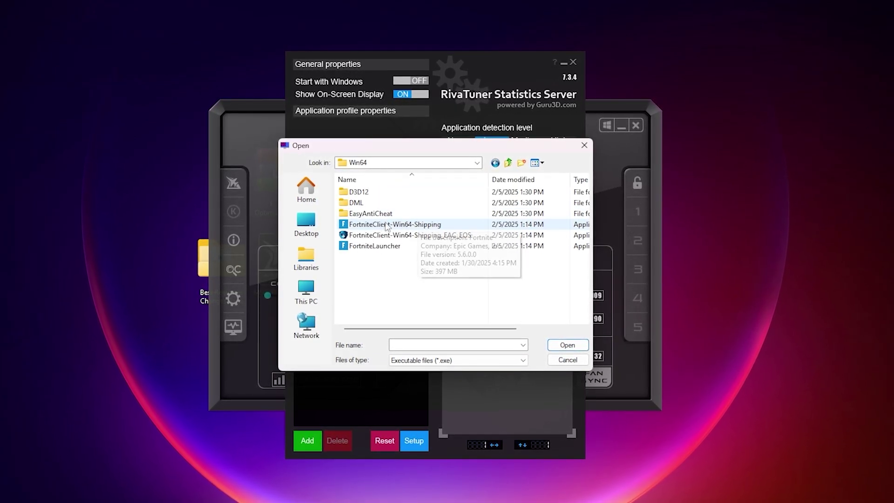
pyautogui.click(408, 227)
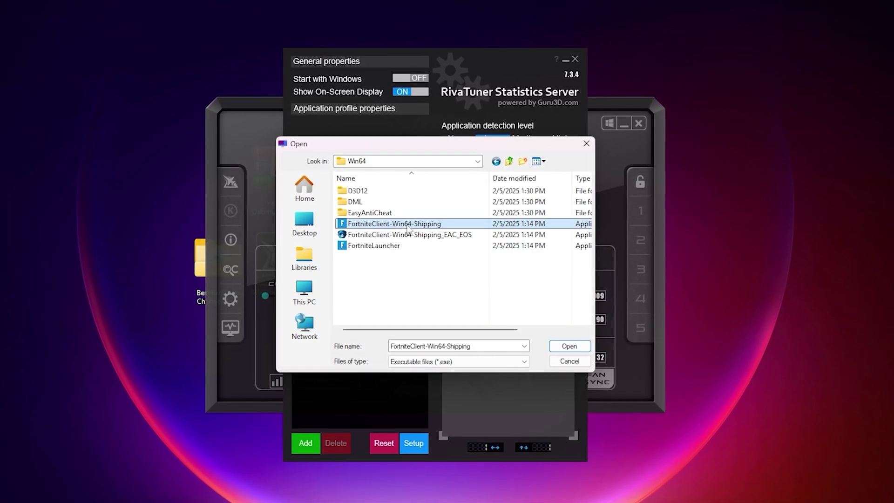
pyautogui.click(569, 347)
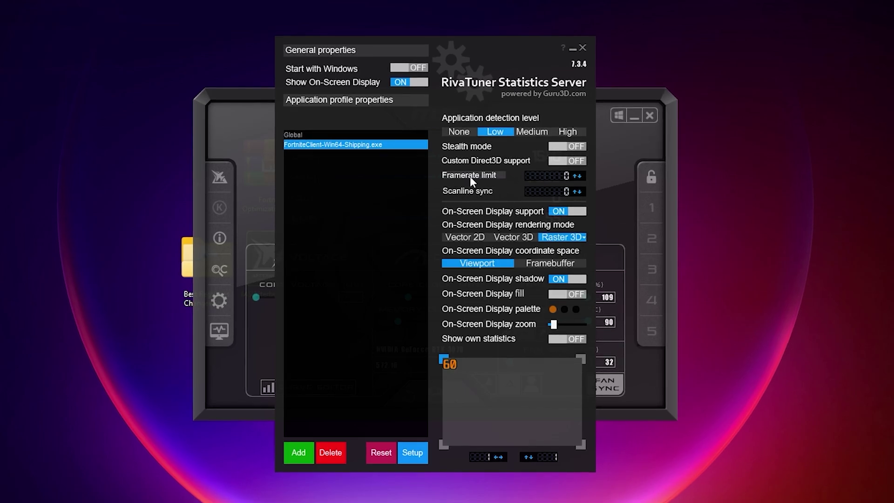
# Step: Set the framerate limit of the FortniteClient-Win64-Shipping.exe profile to 240
pyautogui.moveTo(569, 177)
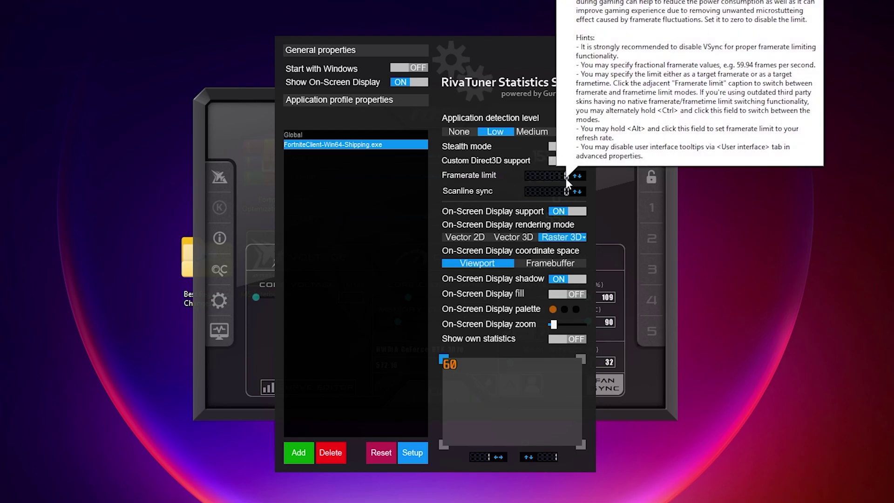
pyautogui.click(566, 178)
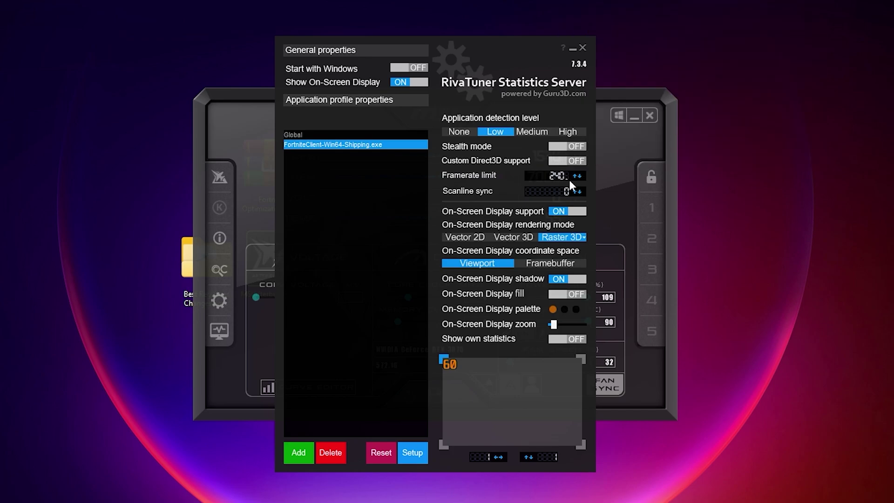
pyautogui.press('Return')
# Step: Minimize RivaTuner Statistics Server and MSI Afterburner, and check the hidden background programs
pyautogui.click(572, 48)
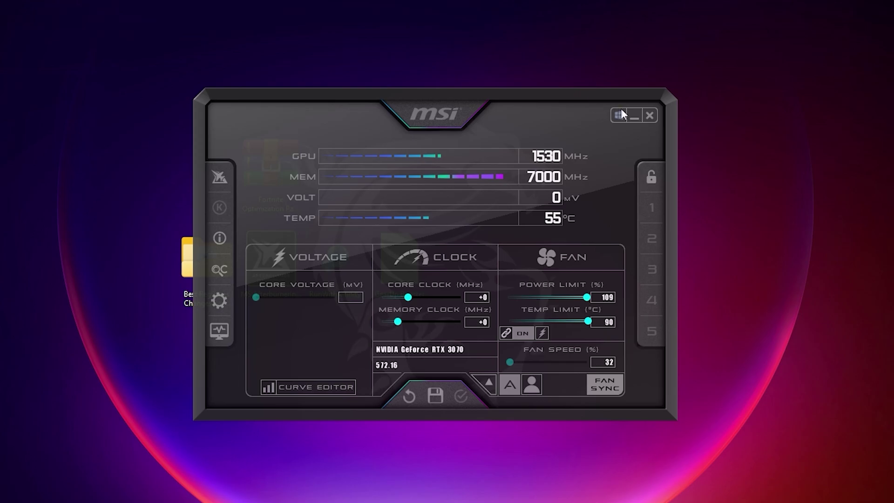
pyautogui.click(633, 117)
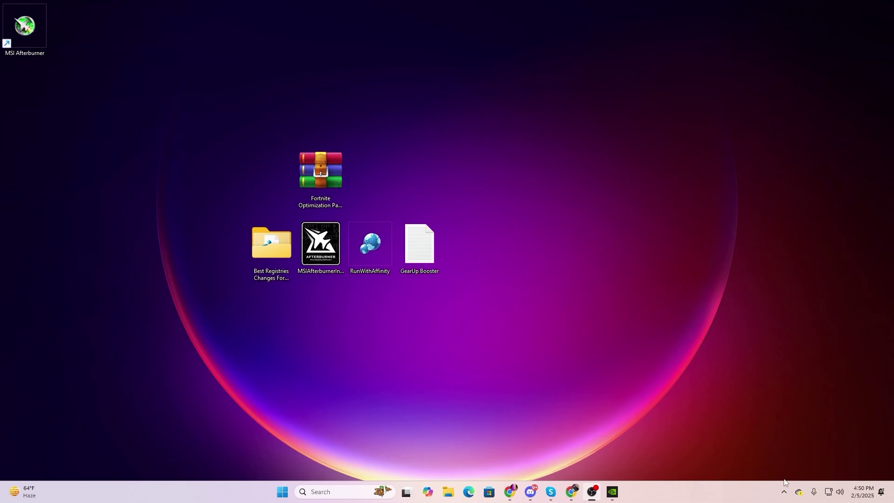
pyautogui.click(785, 490)
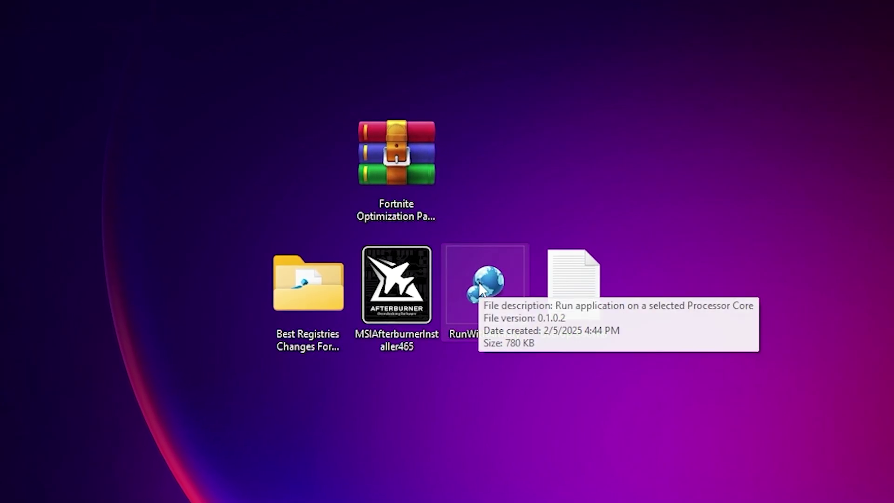
# Step: Launch RunWithAffinity from the desktop and start browsing for the program to run
pyautogui.moveTo(465, 277)
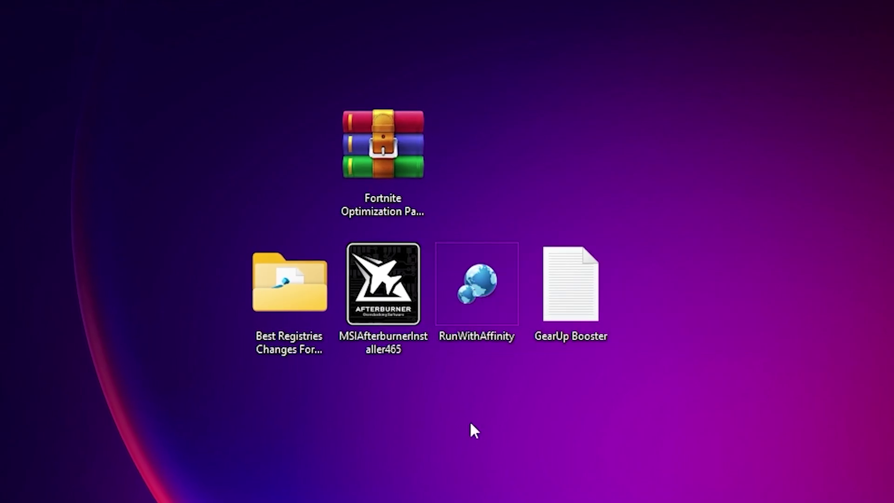
pyautogui.doubleClick(474, 273)
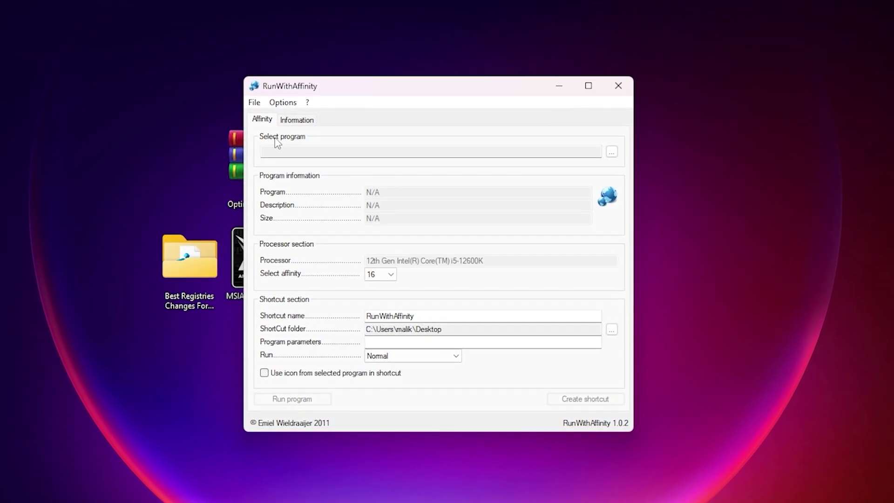
pyautogui.click(613, 150)
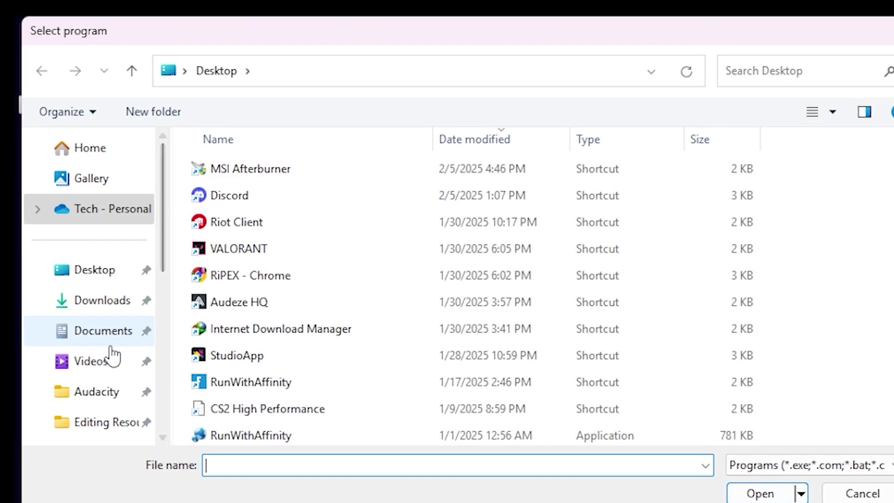
# Step: Choose FortniteClient-Win64-Shipping from C:\Program Files\Epic Games\Fortnite\FortniteGame\Binaries\Win64 as the program for the affinity shortcut
pyautogui.scroll(-8, 110, 355)
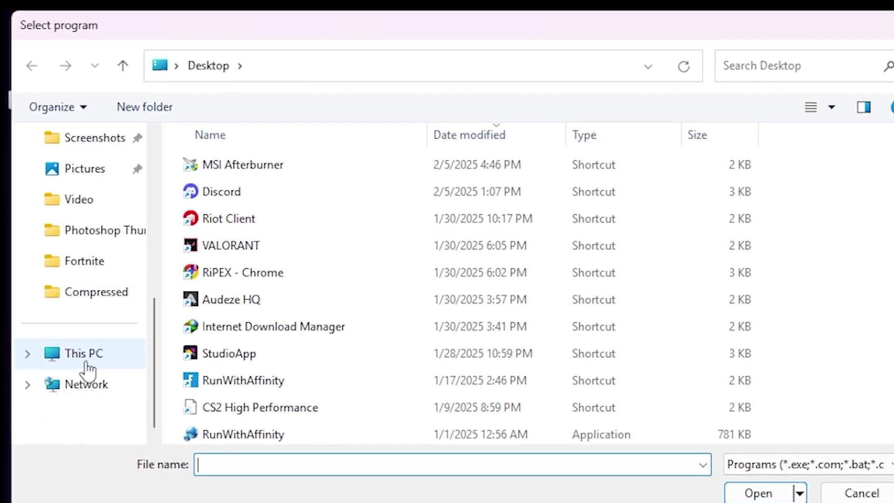
pyautogui.click(87, 356)
pyautogui.doubleClick(263, 177)
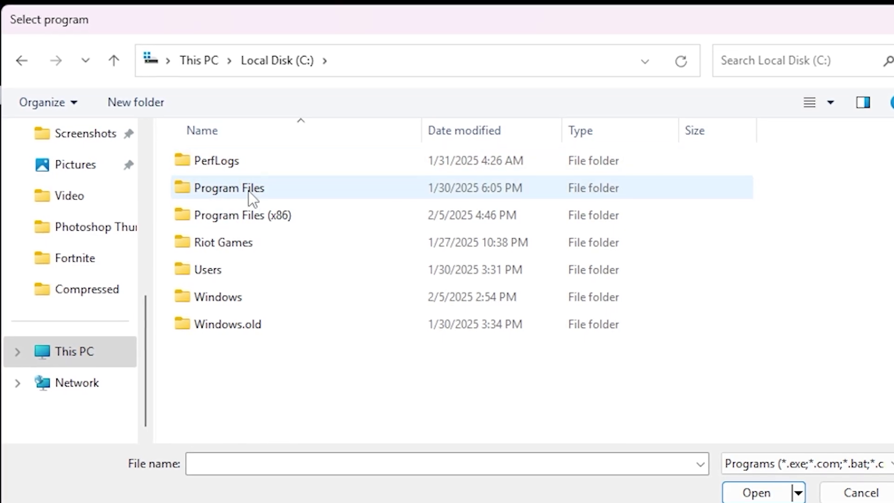
pyautogui.click(240, 191)
pyautogui.click(240, 191)
pyautogui.click(324, 192)
pyautogui.doubleClick(318, 187)
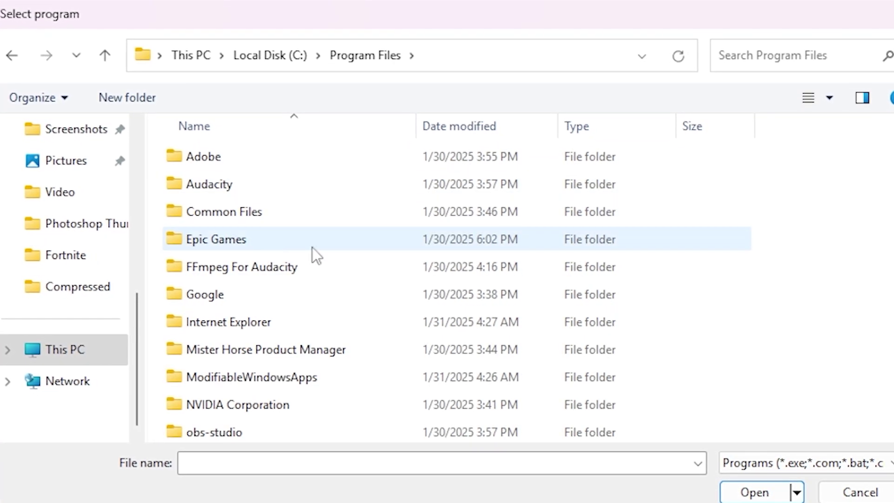
pyautogui.doubleClick(219, 238)
pyautogui.doubleClick(223, 161)
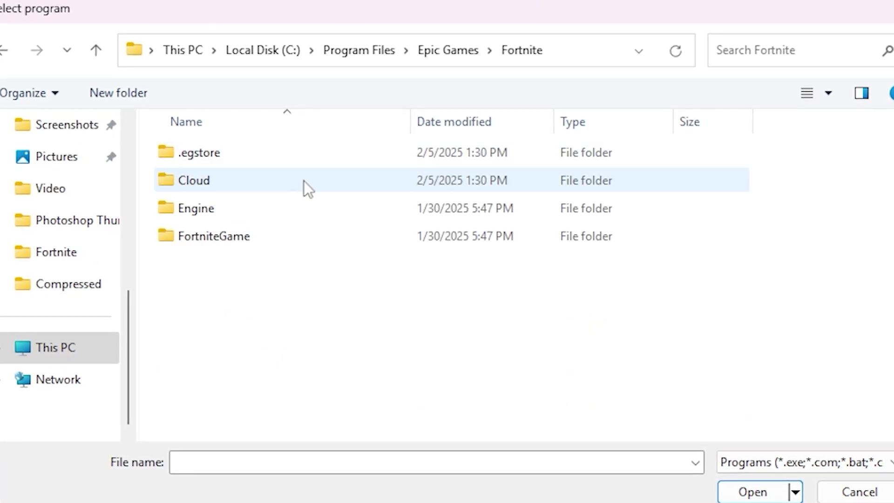
pyautogui.doubleClick(212, 231)
pyautogui.doubleClick(219, 153)
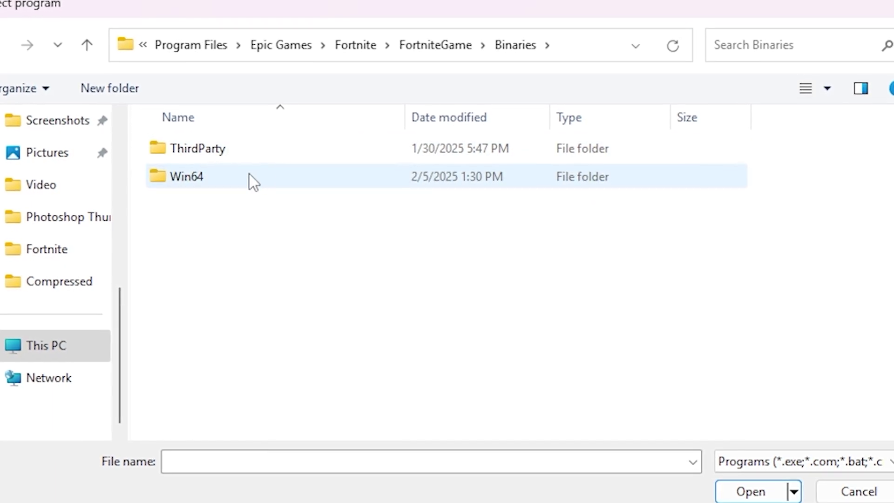
pyautogui.doubleClick(250, 176)
pyautogui.click(236, 233)
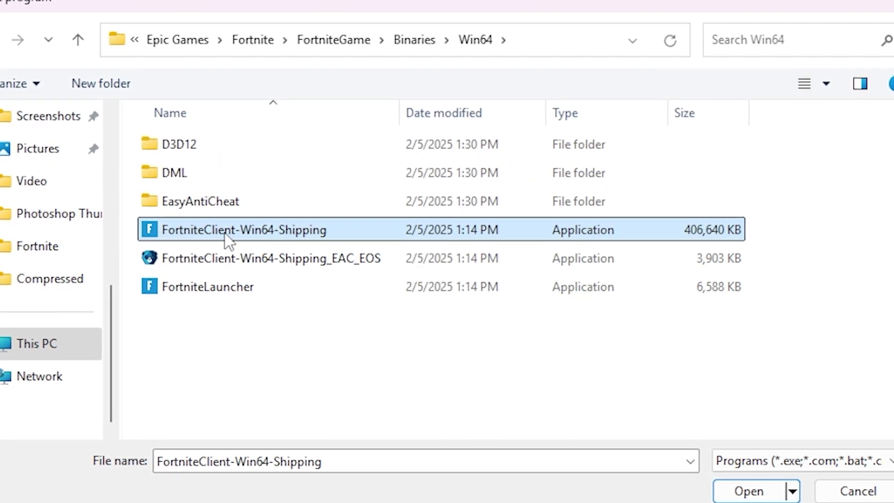
pyautogui.click(738, 491)
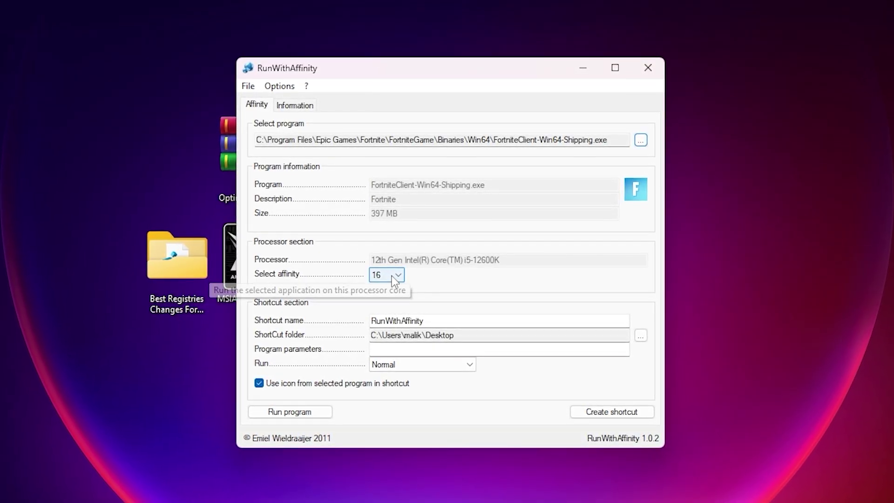
# Step: Set the processor affinity to 16 and name the shortcut RunWithAffinityFortnite
pyautogui.click(392, 275)
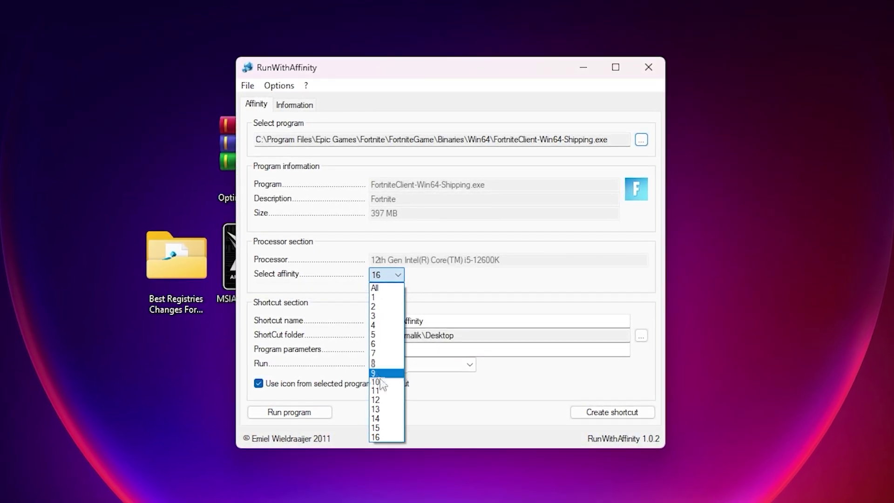
pyautogui.click(382, 435)
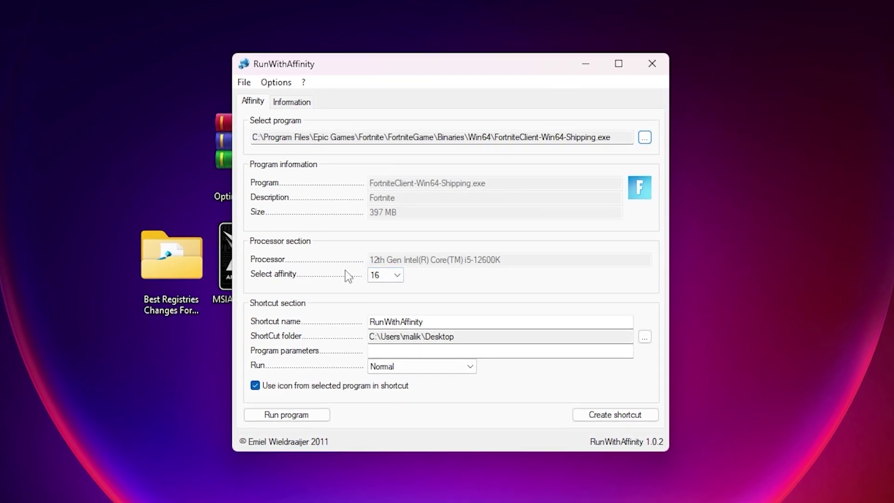
pyautogui.click(457, 323)
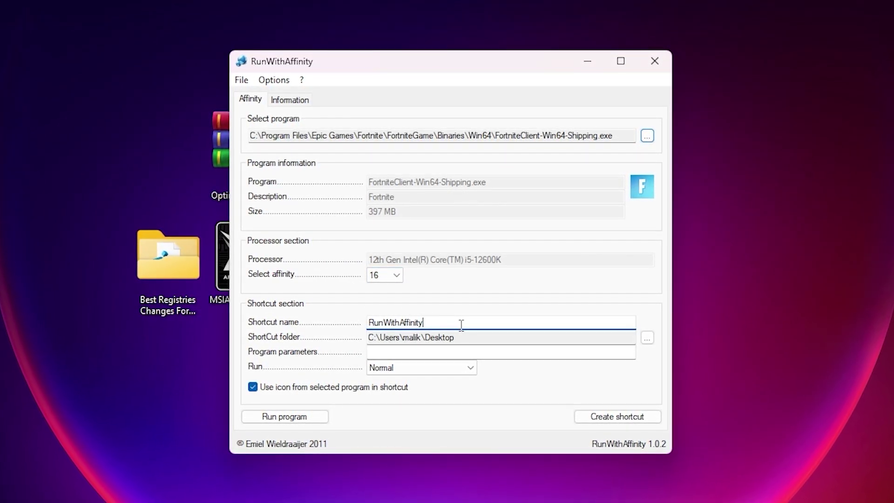
pyautogui.write('Fortnite')
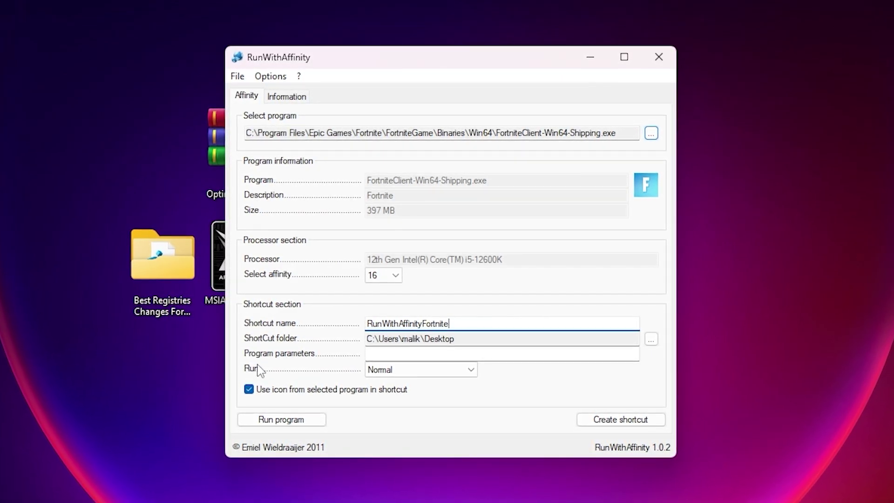
# Step: Set the Fortnite shortcut to run Maximized, create it on the desktop and close RunWithAffinity
pyautogui.click(394, 370)
pyautogui.click(398, 400)
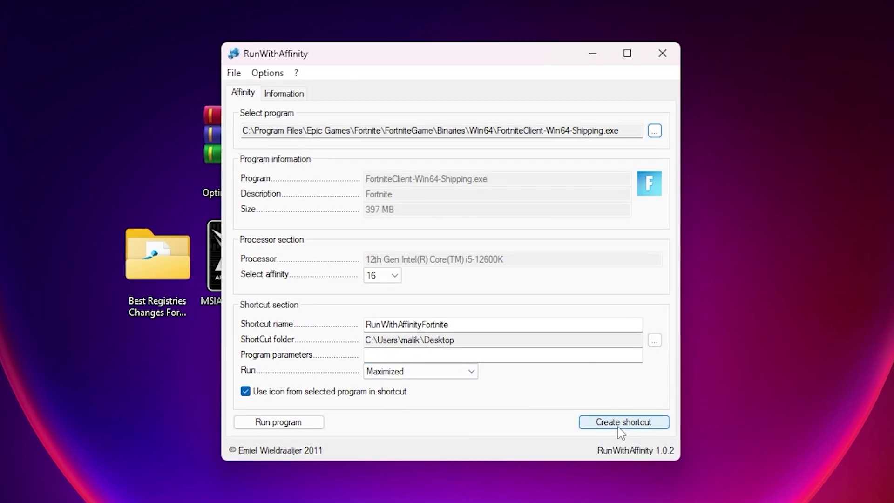
pyautogui.click(619, 425)
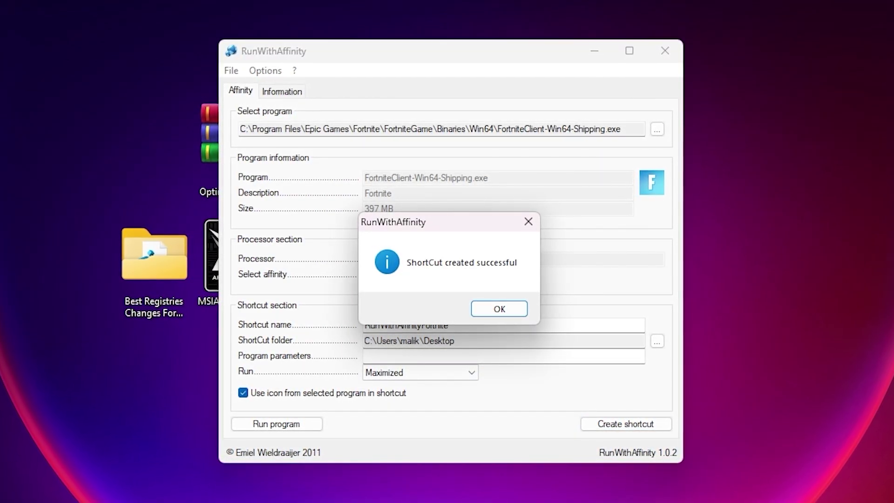
pyautogui.click(500, 309)
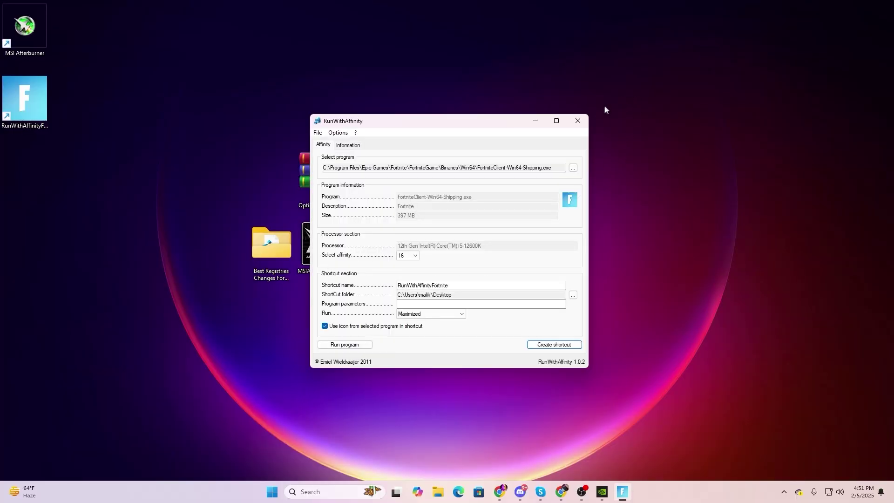
pyautogui.click(581, 121)
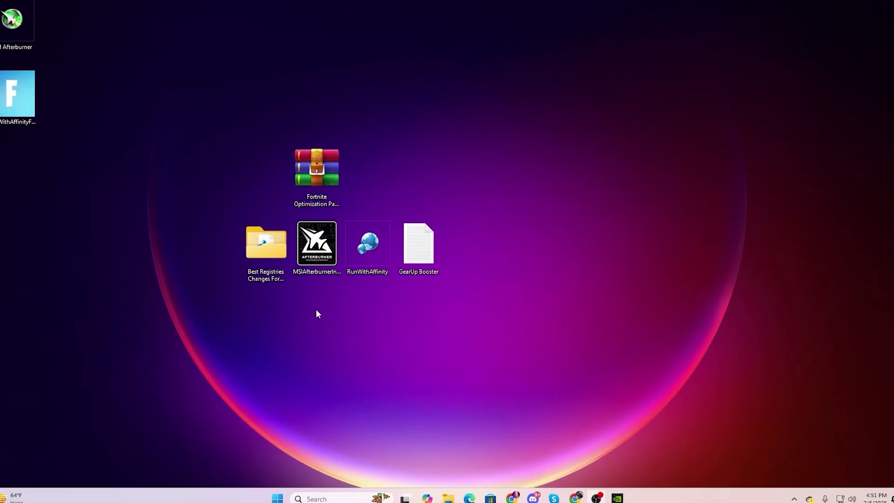
# Step: Open the GearUp Booster text file from the desktop and select its download link
pyautogui.doubleClick(409, 239)
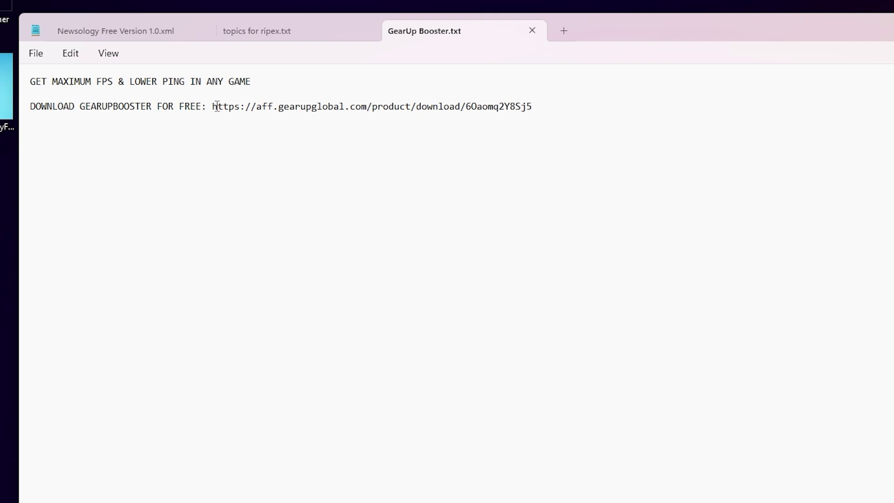
pyautogui.moveTo(287, 112); pyautogui.dragTo(533, 107)
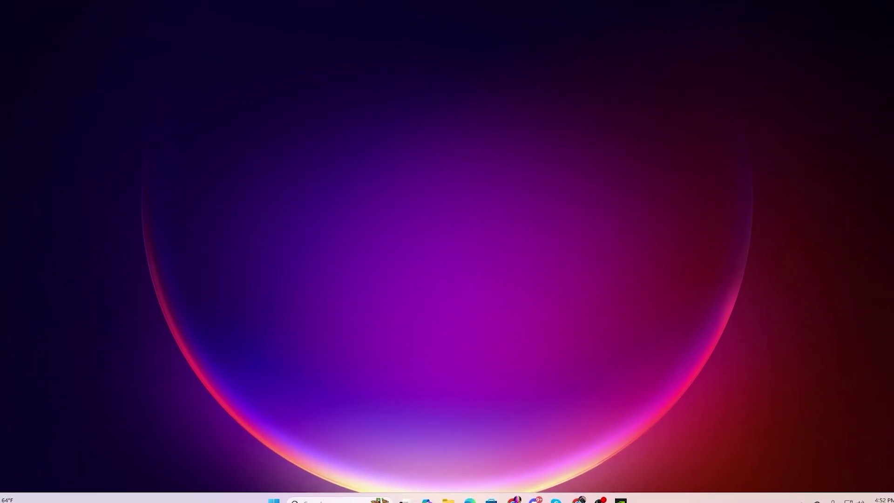
# Step: Search Windows for "core" and open the Core isolation system settings
pyautogui.press('super')
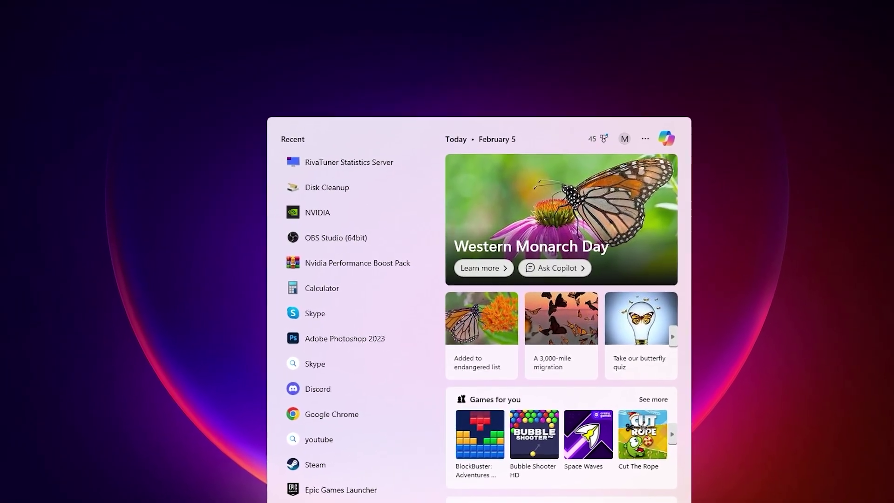
pyautogui.write('core')
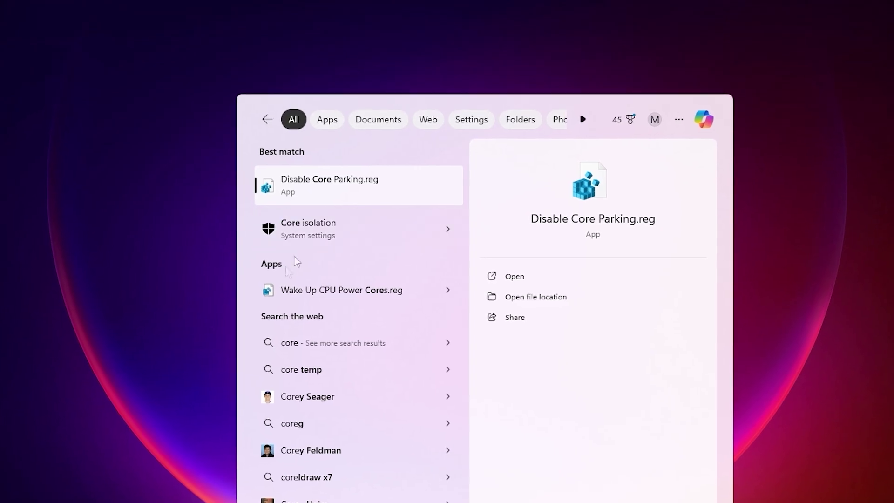
pyautogui.click(298, 227)
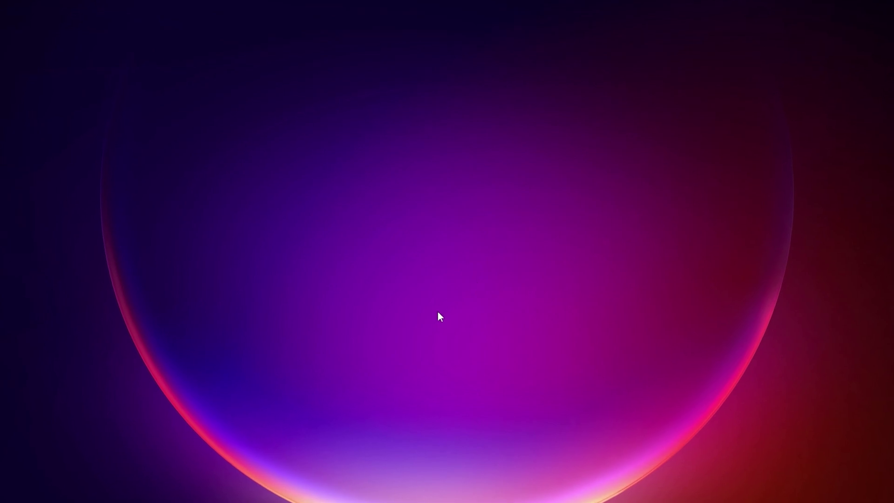
# Step: Disable the High precision event timer under System devices in Device Manager, then close Device Manager
pyautogui.press('super+x')
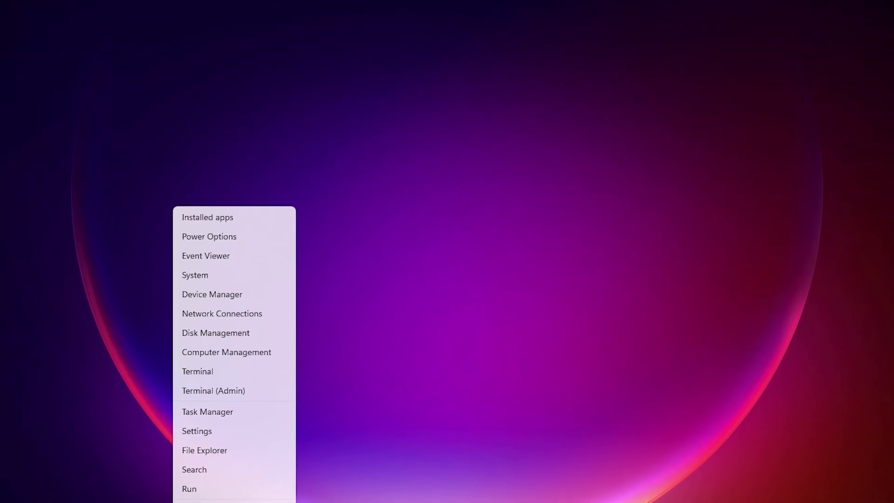
pyautogui.click(205, 301)
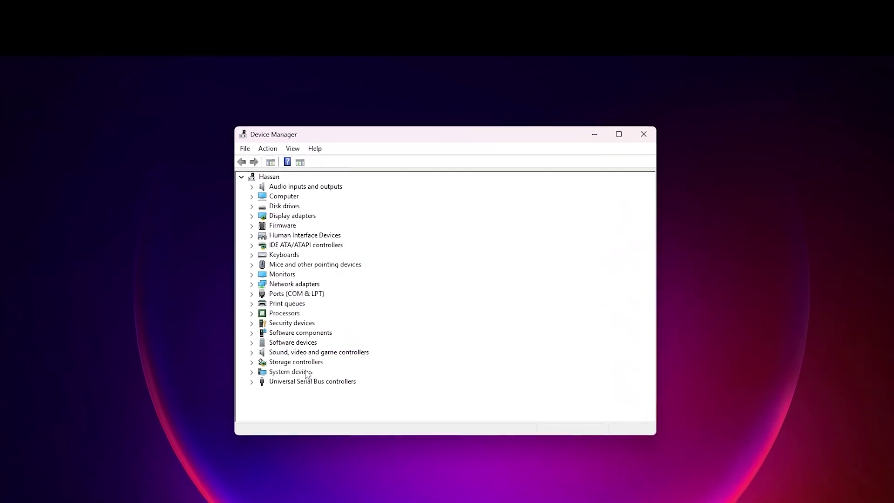
pyautogui.click(242, 373)
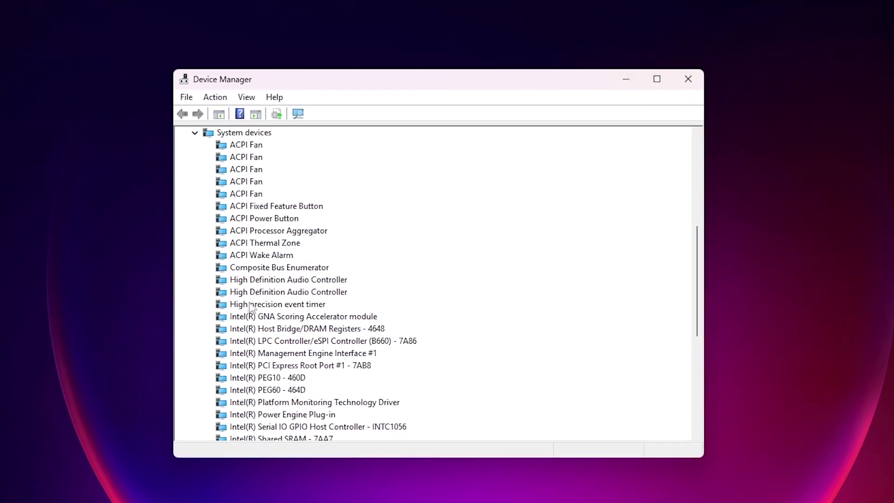
pyautogui.click(263, 305)
pyautogui.rightClick(264, 305)
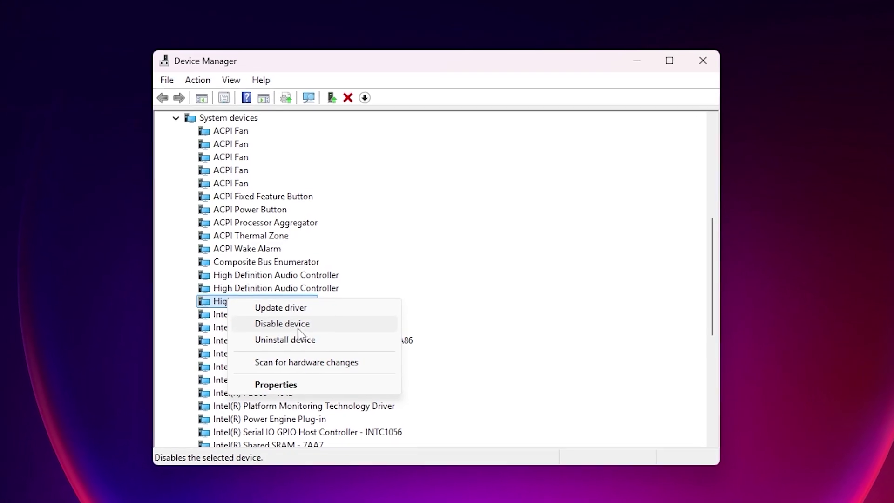
pyautogui.click(289, 325)
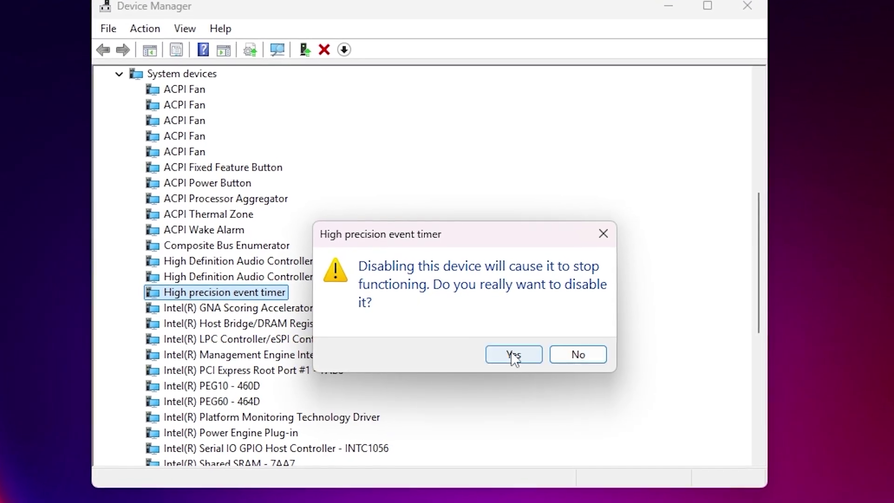
pyautogui.click(511, 354)
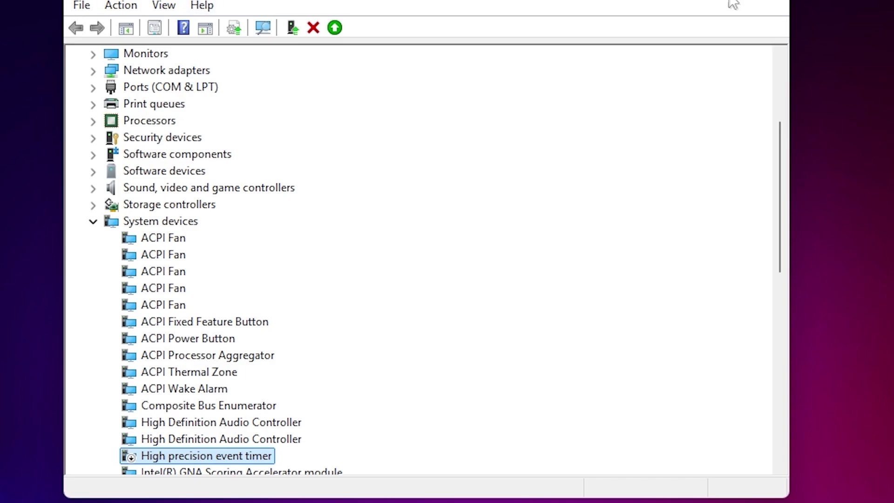
pyautogui.click(763, 1)
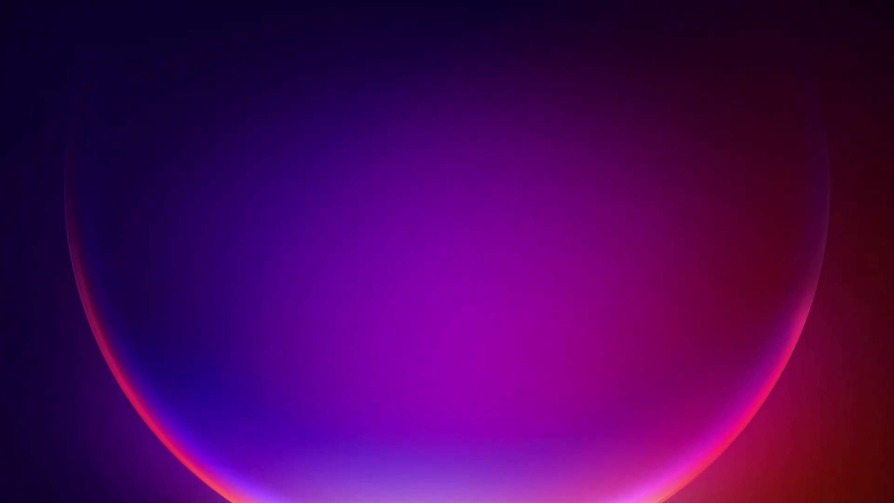
# Step: Open the Windows power plan settings and activate the High performance plan
pyautogui.press('super')
pyautogui.write('power')
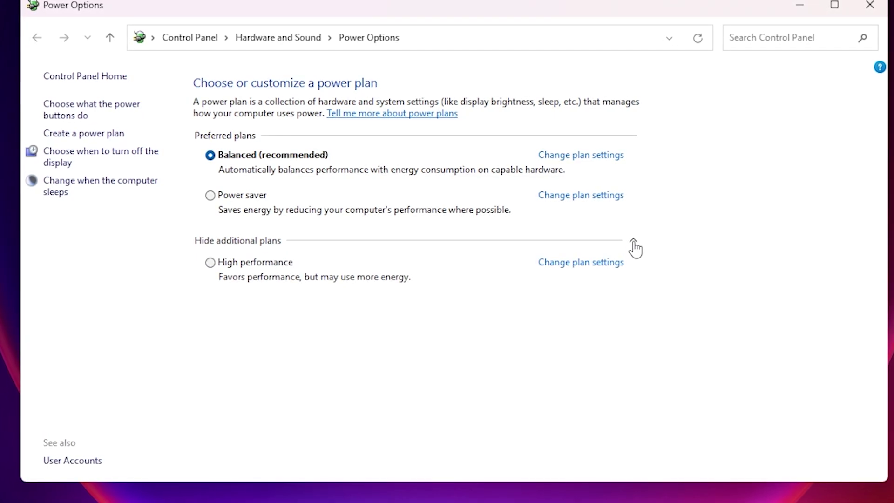
pyautogui.click(211, 262)
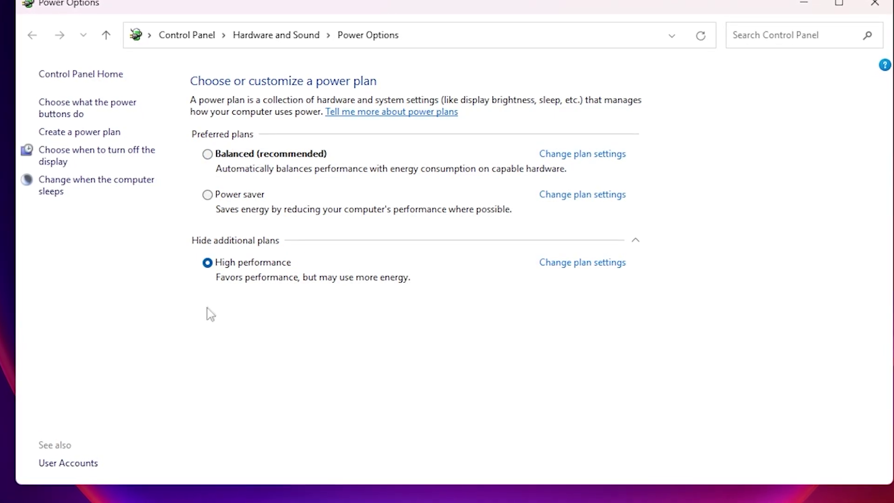
# Step: Check the hard disk turn-off time in the High performance plan's advanced power settings and accept the dialog
pyautogui.click(565, 266)
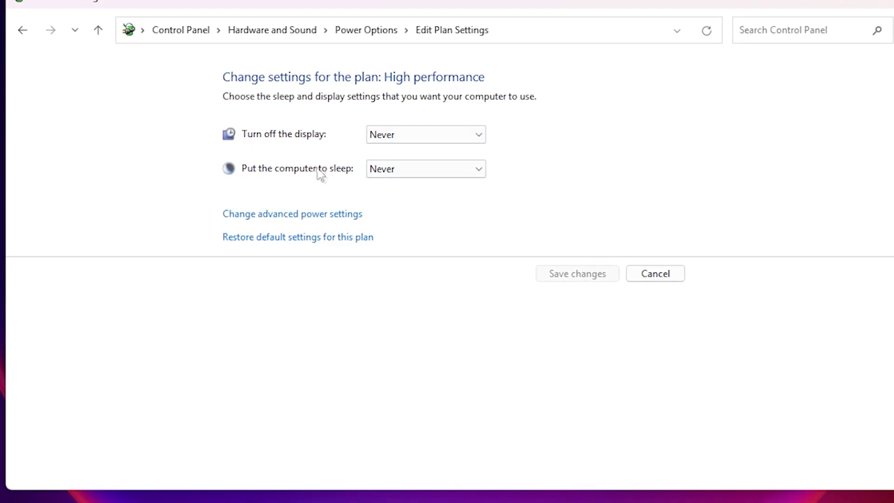
pyautogui.click(257, 215)
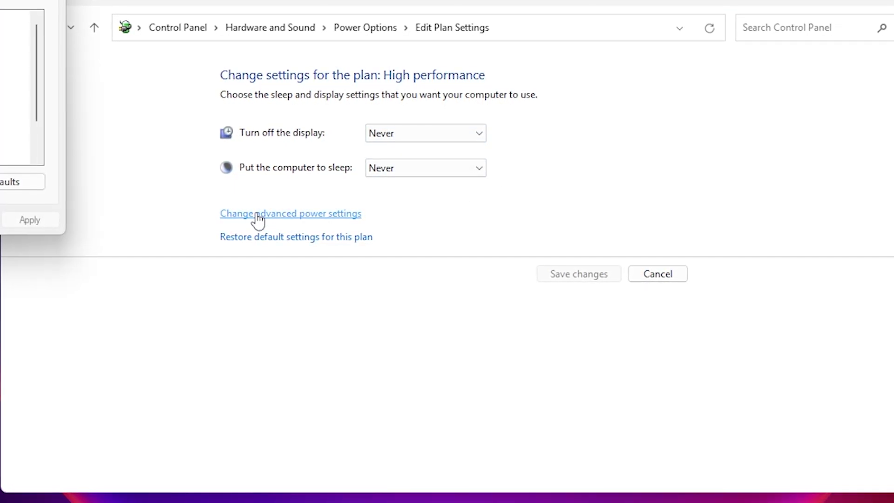
pyautogui.moveTo(3, 7); pyautogui.dragTo(382, 67)
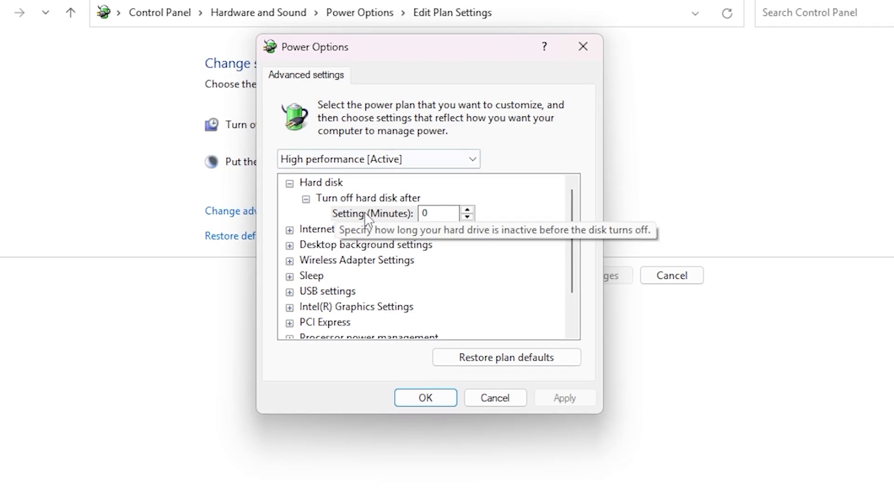
pyautogui.click(425, 401)
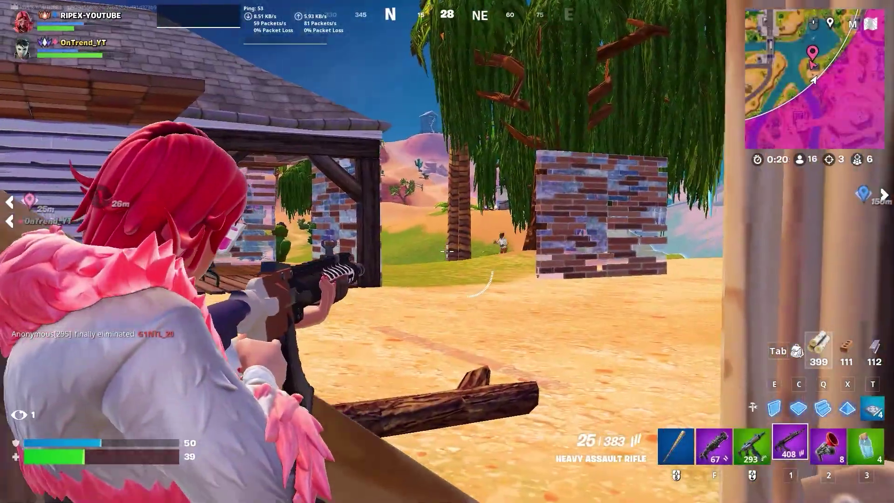
pyautogui.click(447, 251)
pyautogui.click(447, 251)
pyautogui.click(447, 252)
pyautogui.click(447, 251)
pyautogui.click(447, 252)
pyautogui.click(447, 252)
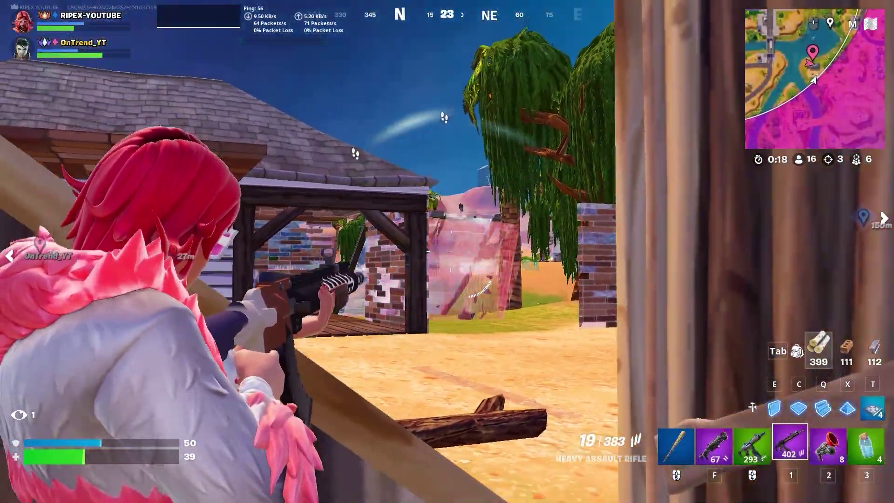
pyautogui.click(447, 252)
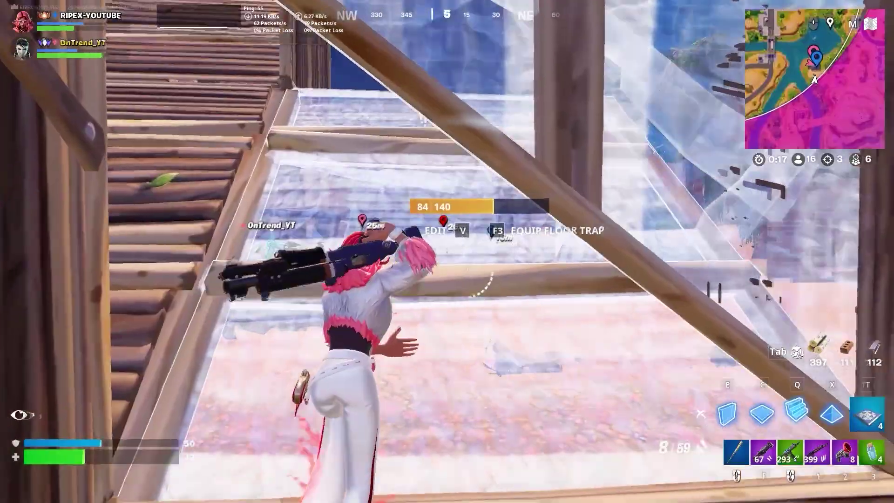
pyautogui.press('f')
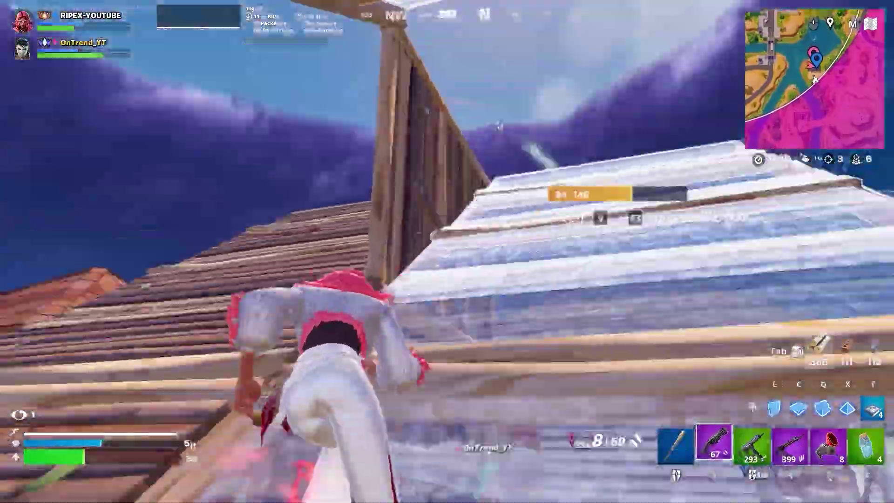
pyautogui.press('q')
pyautogui.click(447, 252)
pyautogui.press('2')
pyautogui.press('q')
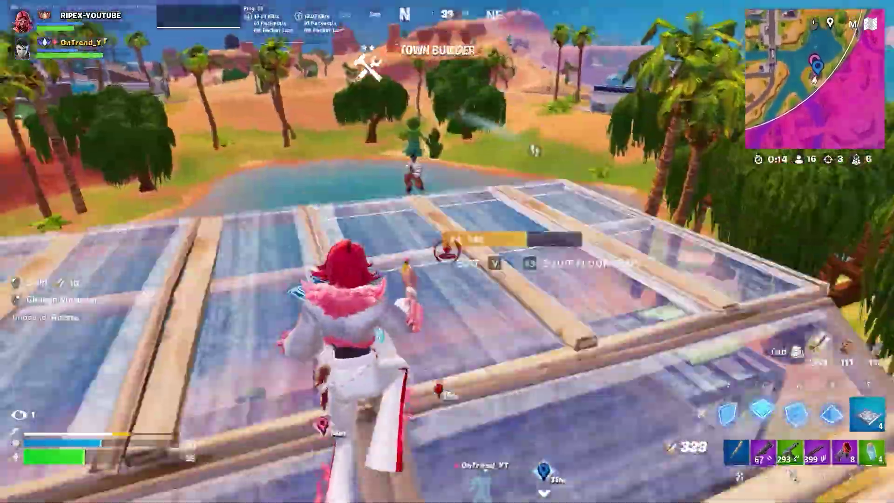
pyautogui.click(447, 252)
pyautogui.press('2')
pyautogui.press('q')
pyautogui.click(447, 252)
pyautogui.press('2')
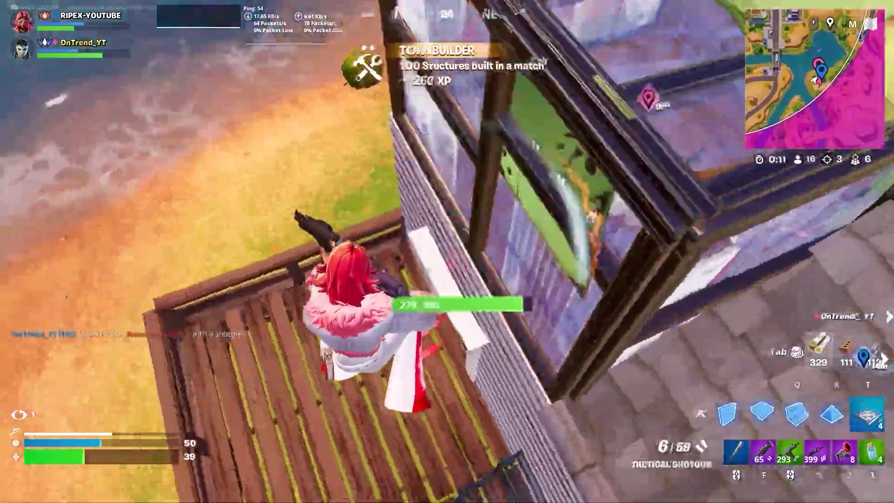
pyautogui.scroll(-1, 447, 251)
pyautogui.click(447, 252)
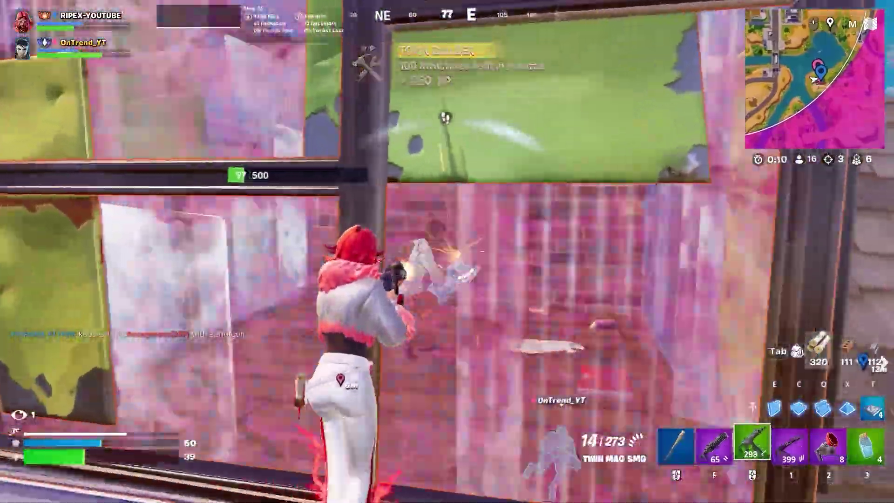
pyautogui.click(447, 252)
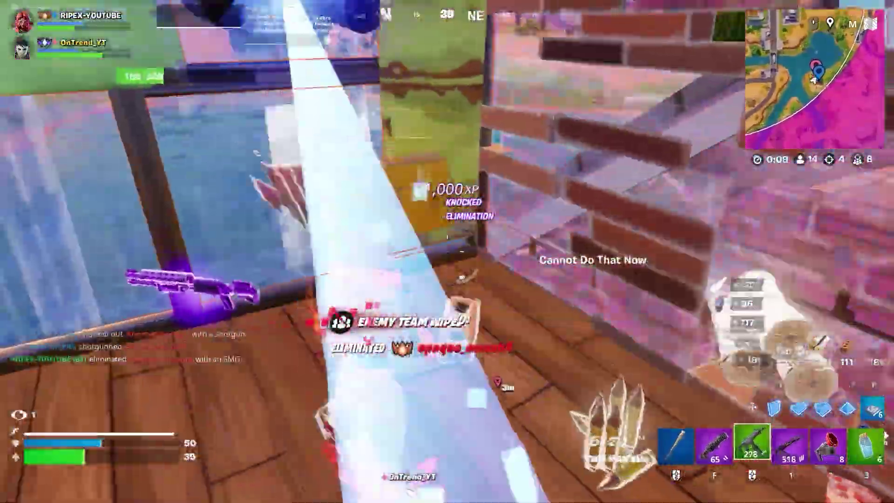